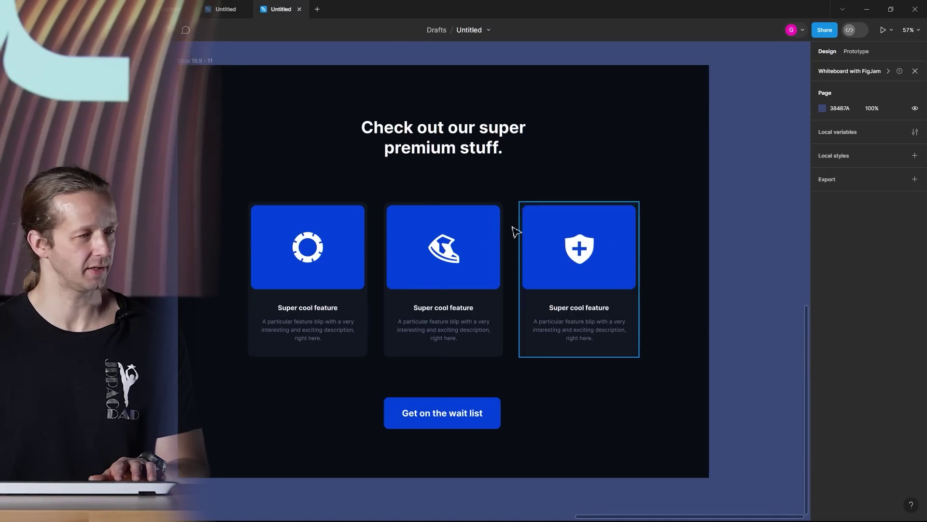
Step: Alt-drag the feature slide to place an identical copy to its right
scroll(399, 135, down, 5)
scroll(400, 135, right, 3)
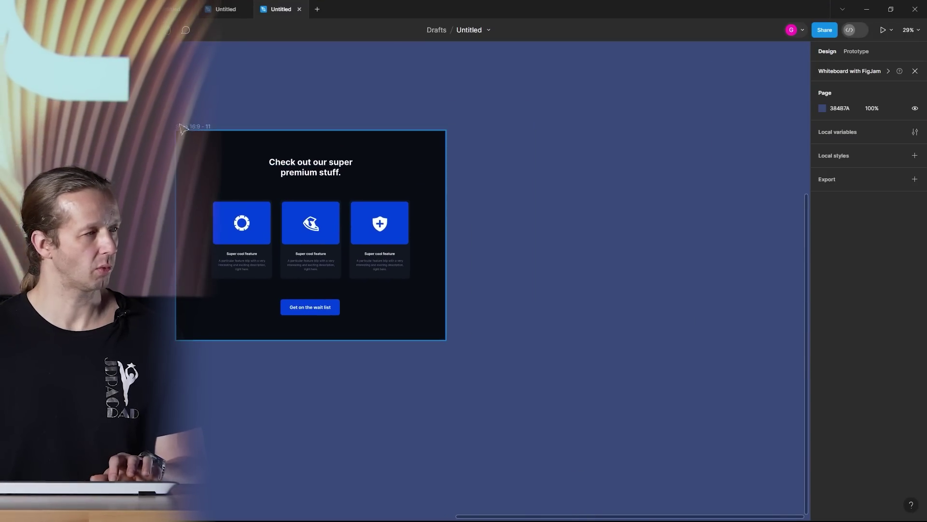
click(189, 126)
drag(189, 126, 492, 128)
click(560, 102)
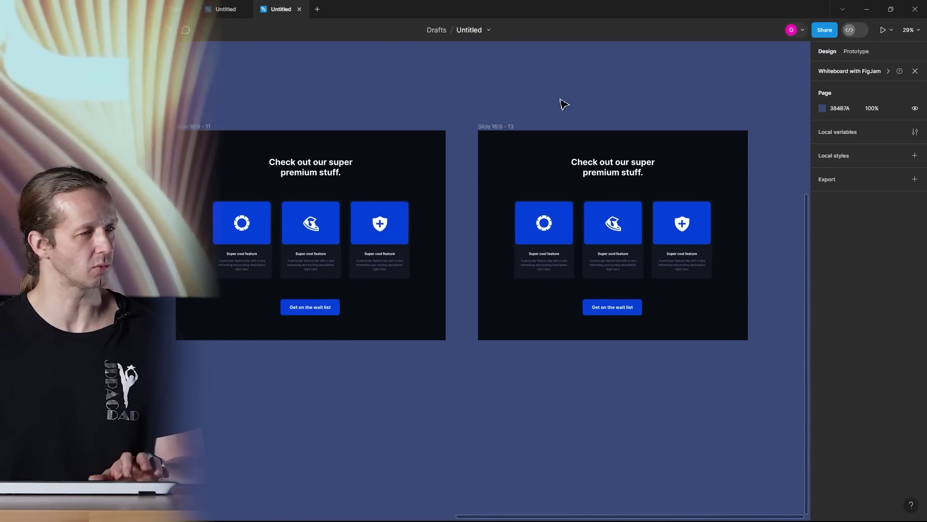
scroll(534, 112, right, 3)
scroll(626, 182, up, 5)
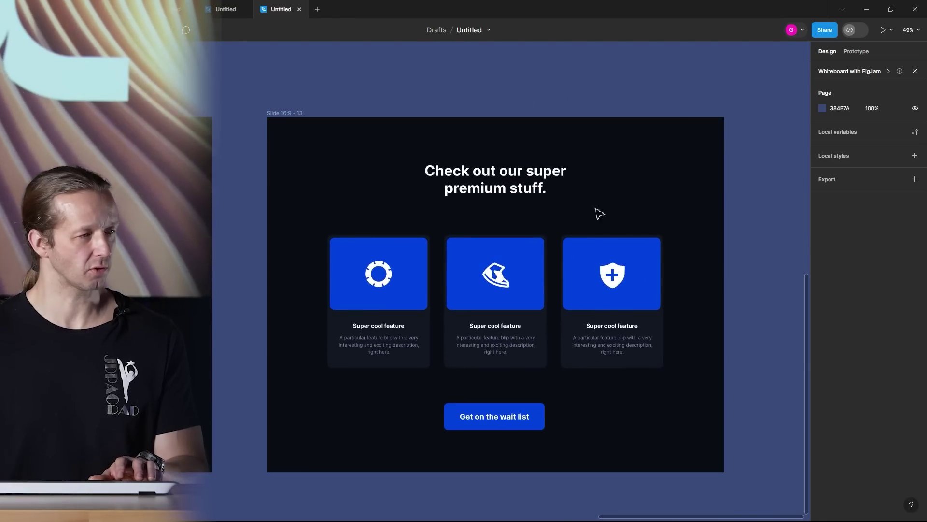
scroll(602, 179, up, 2)
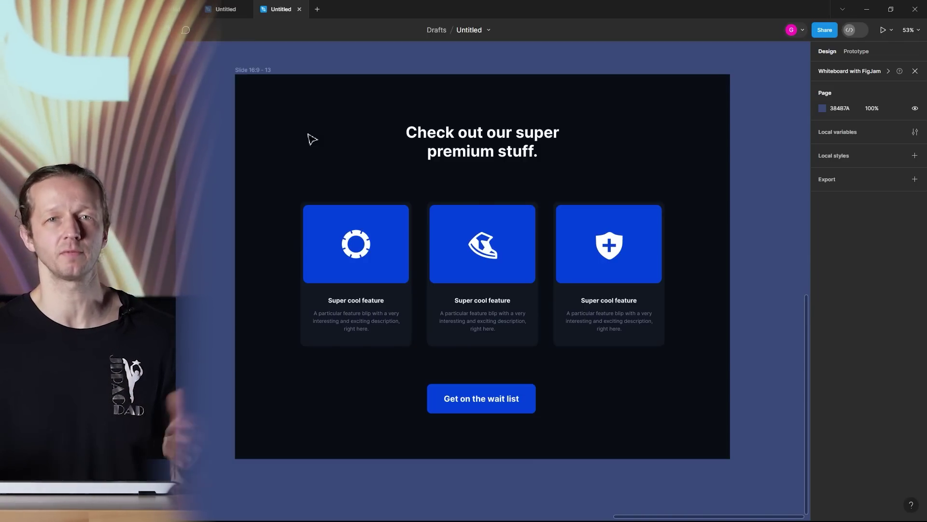
Step: Paste the rotated red swirl image and move it onto Slide 16:9 - 13
scroll(311, 139, down, 5)
drag(325, 135, 531, 347)
key(ctrl+v)
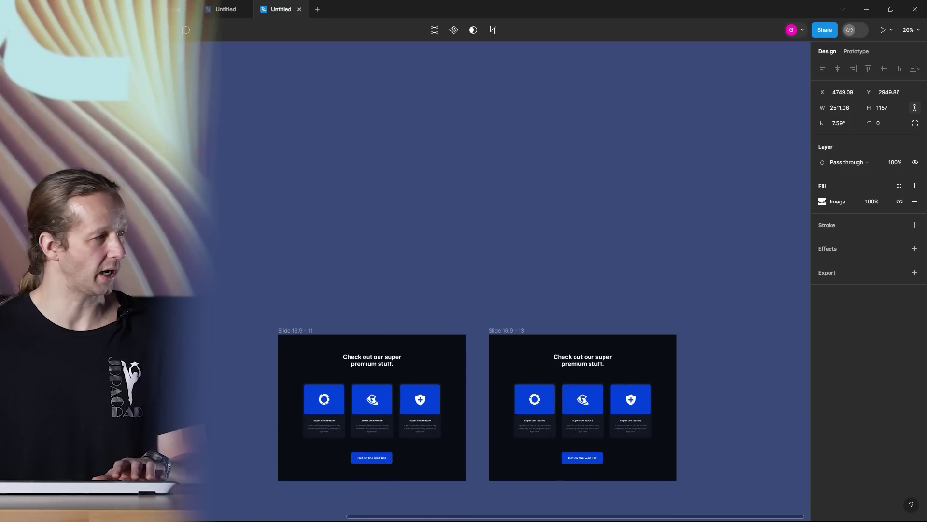
drag(271, 234, 303, 166)
drag(171, 153, 635, 389)
scroll(635, 386, up, 5)
drag(620, 353, 560, 345)
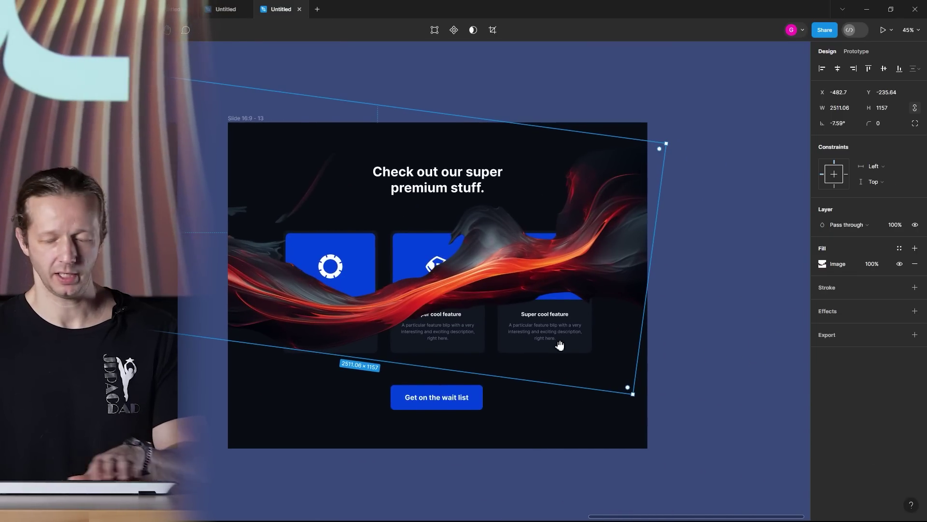
Step: Send the swirl image behind the feature cards and lower it over the slide's bottom half
key(bracketleft)
drag(615, 232, 630, 299)
click(716, 262)
drag(716, 263, 752, 196)
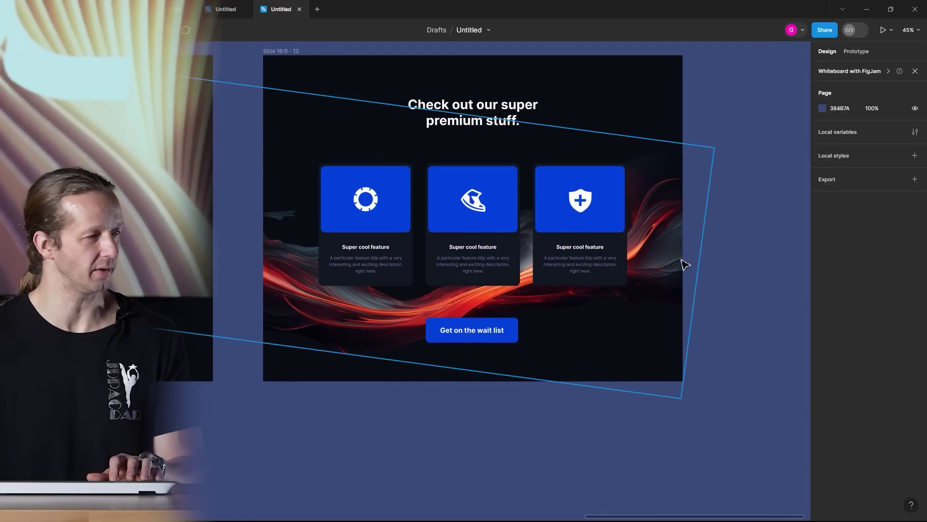
scroll(685, 265, left, 5)
scroll(617, 296, right, 6)
scroll(544, 303, up, 2)
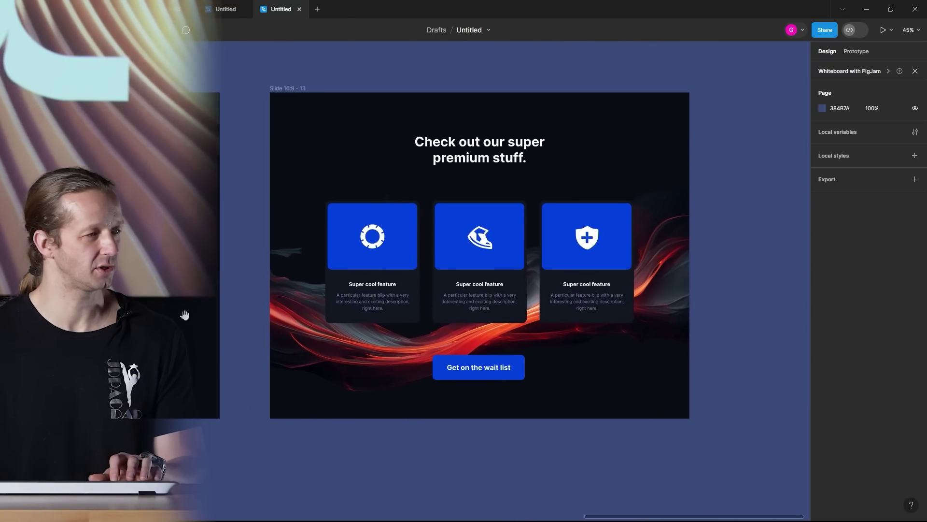
scroll(185, 315, left, 6)
scroll(410, 292, right, 7)
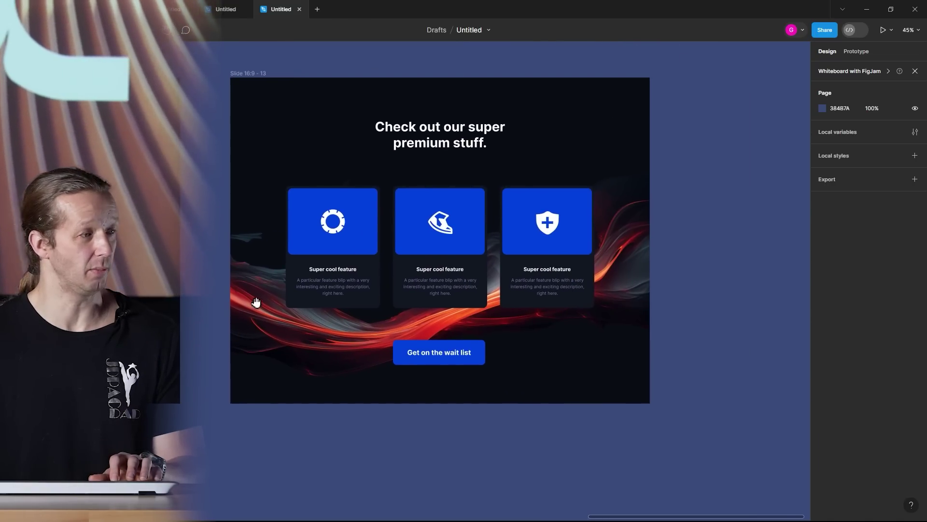
scroll(345, 277, up, 2)
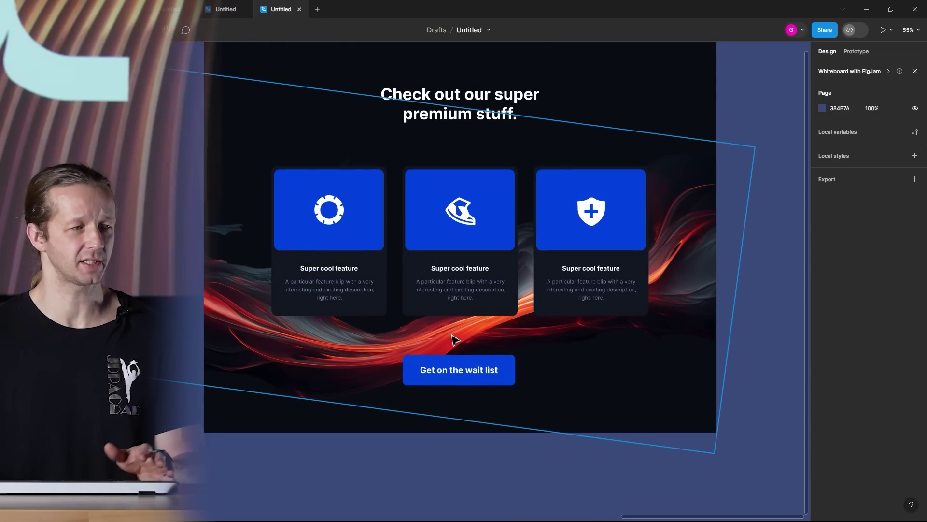
scroll(453, 338, down, 1)
scroll(496, 161, left, 8)
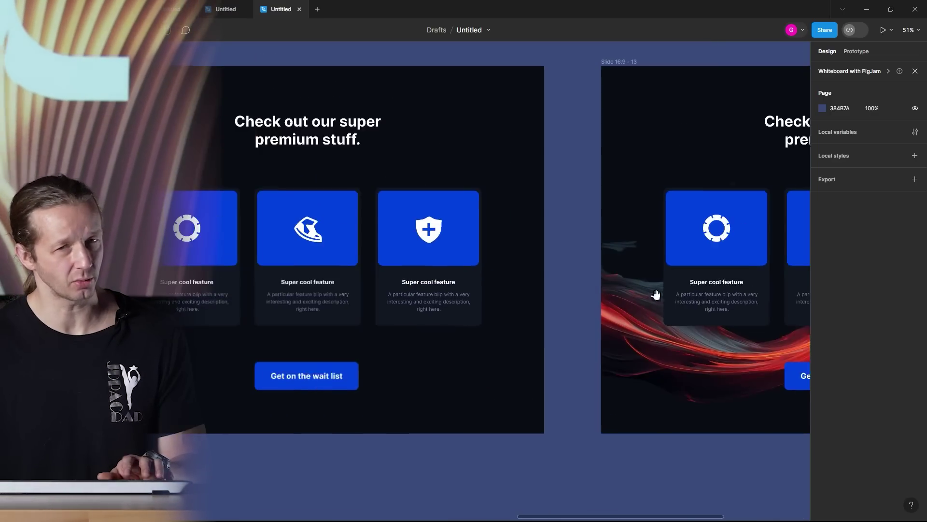
scroll(604, 300, right, 8)
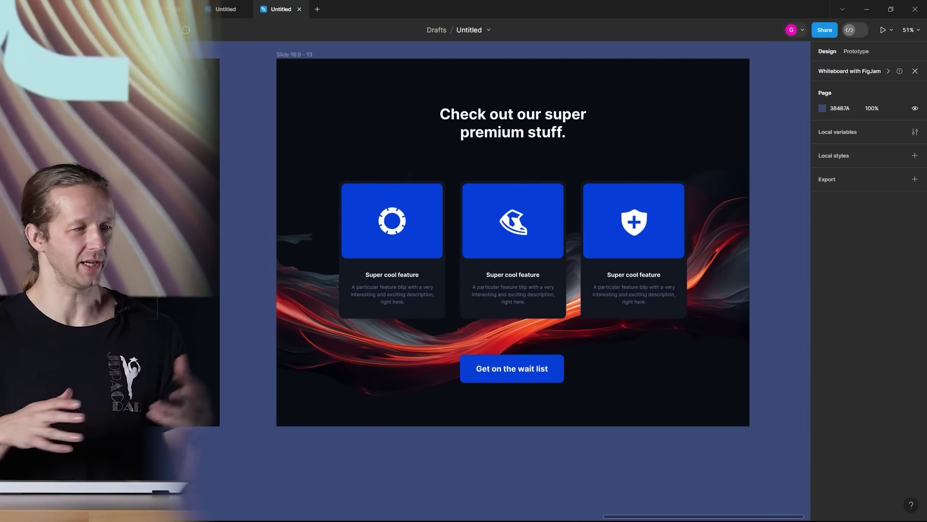
drag(366, 153, 290, 138)
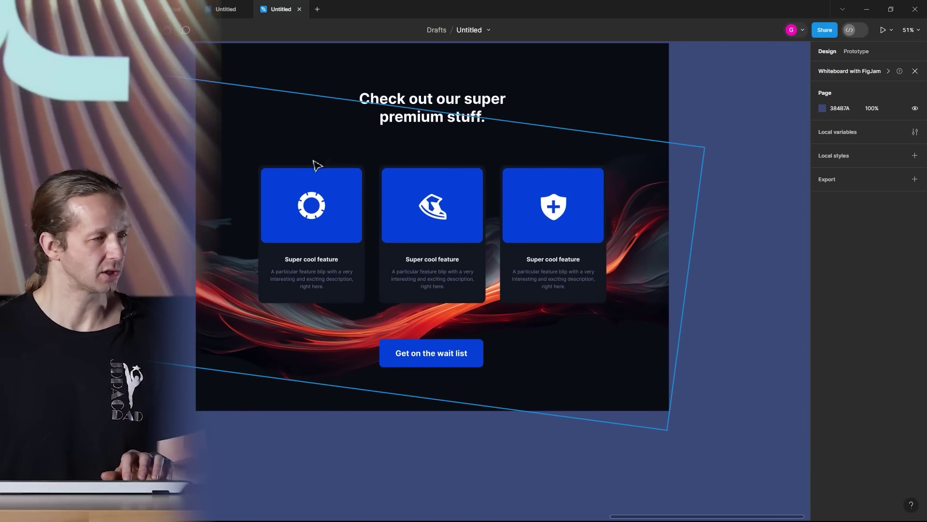
scroll(316, 162, down, 1)
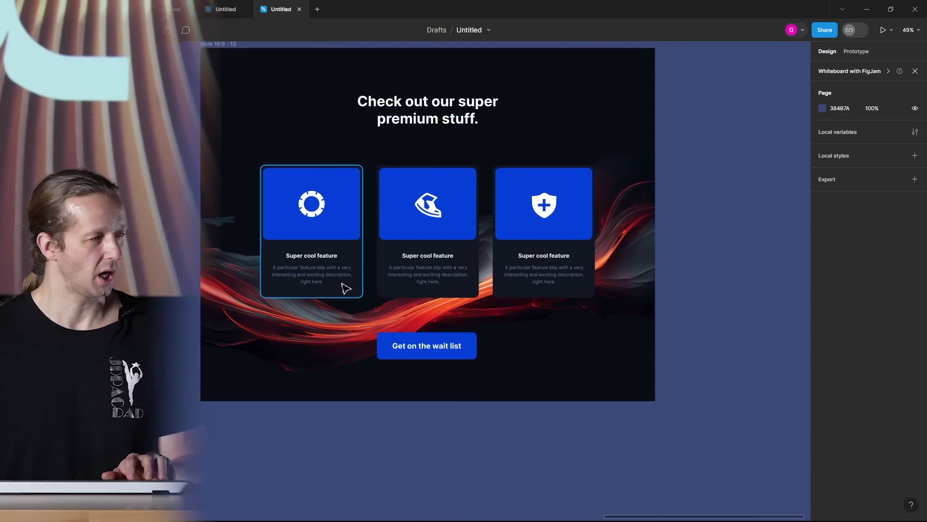
scroll(347, 290, down, 2)
scroll(344, 193, down, 2)
Step: Duplicate the swirl slide, placing the copy below it
click(311, 93)
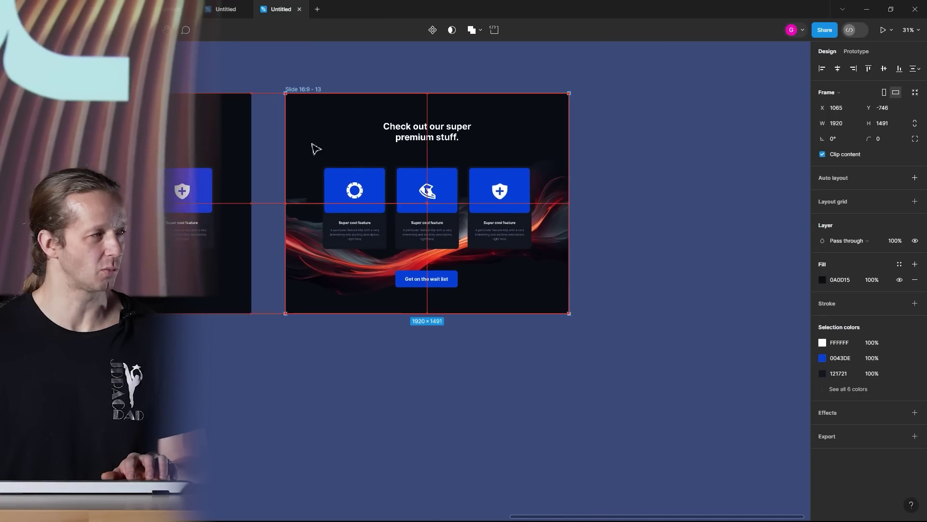
drag(316, 149, 321, 367)
click(259, 420)
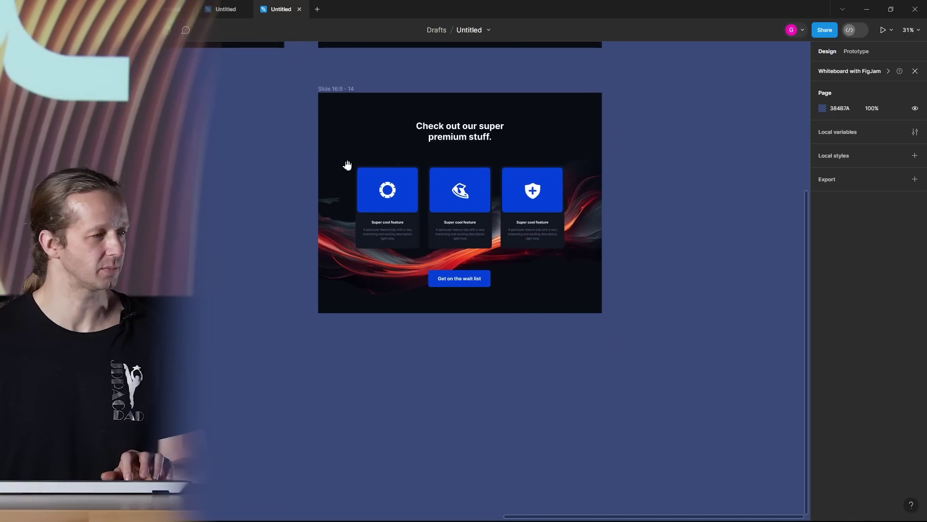
scroll(431, 203, up, 5)
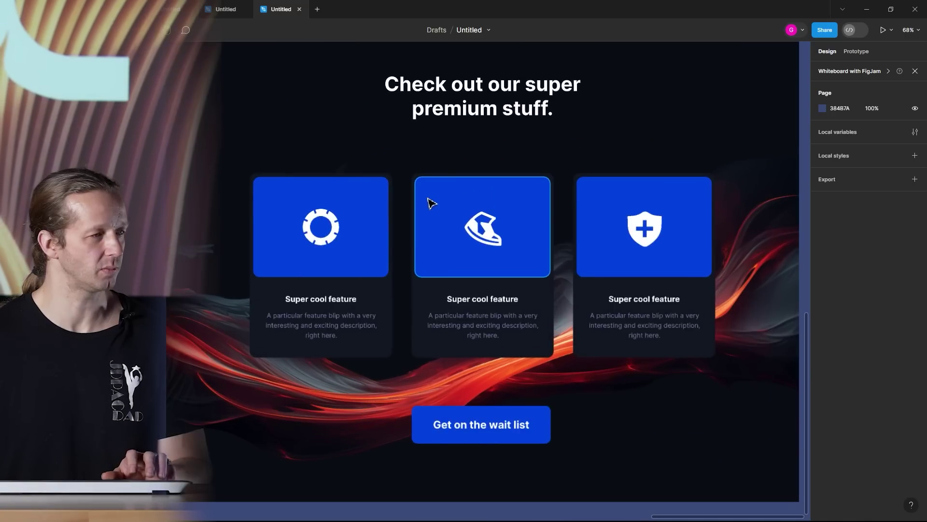
scroll(431, 203, down, 2)
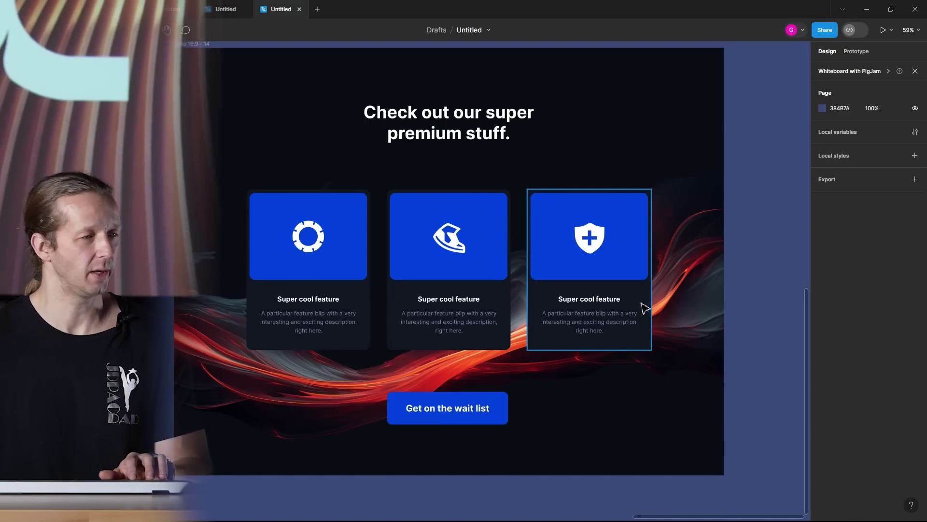
scroll(637, 312, up, 2)
Step: Give the three feature cards a Background blur effect of 20
click(665, 292)
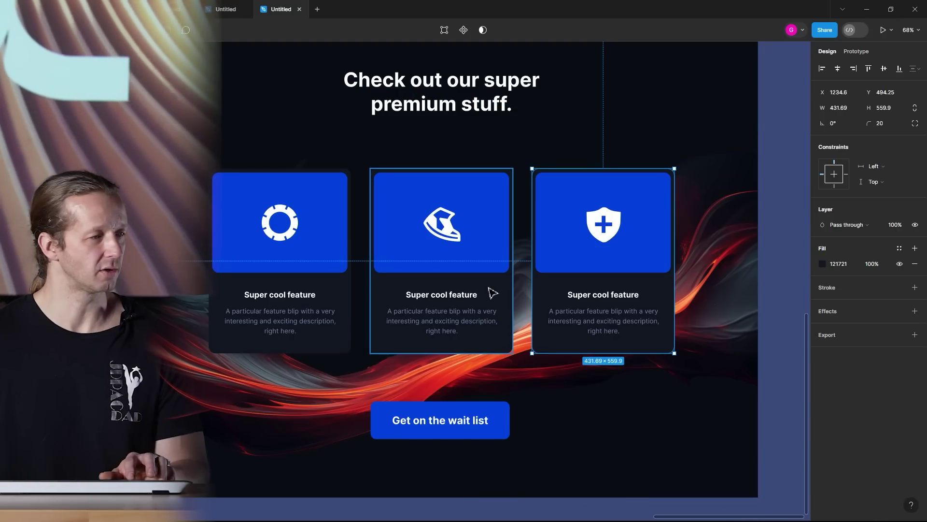
click(398, 295)
shift+click(347, 295)
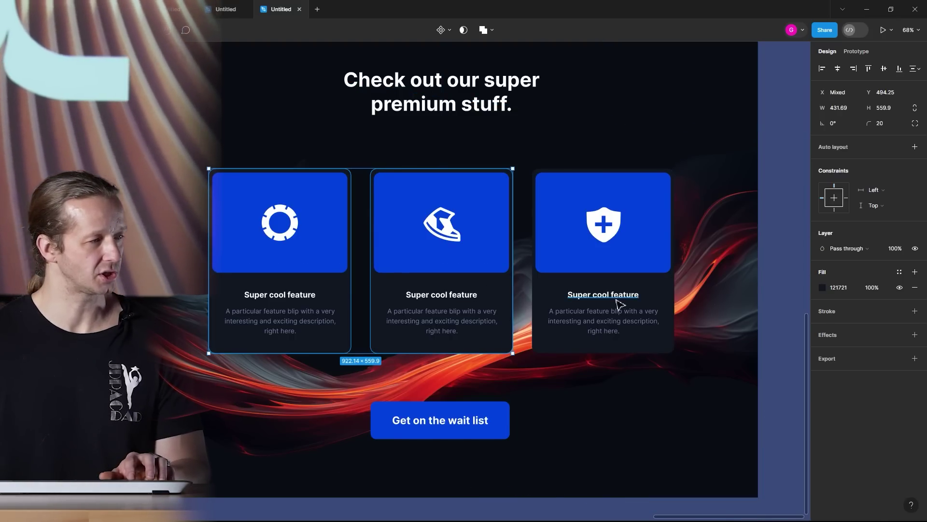
shift+click(554, 289)
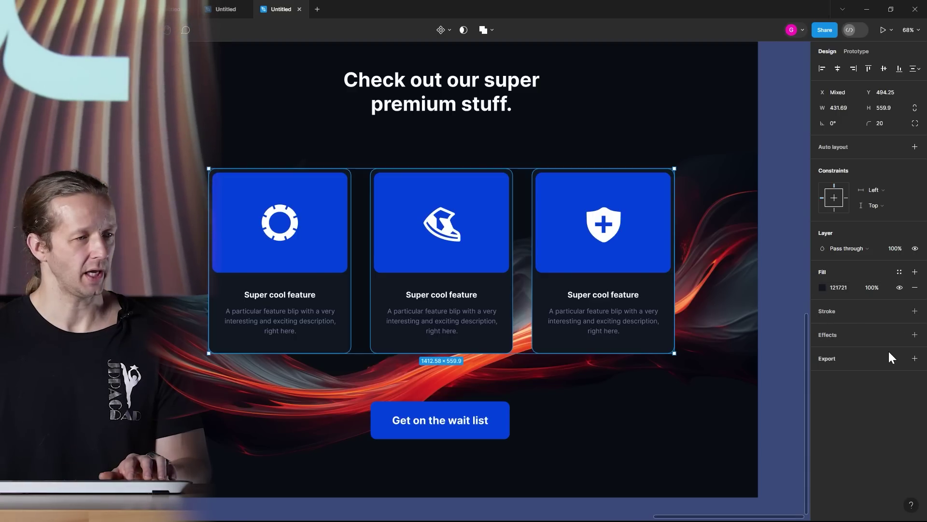
click(915, 335)
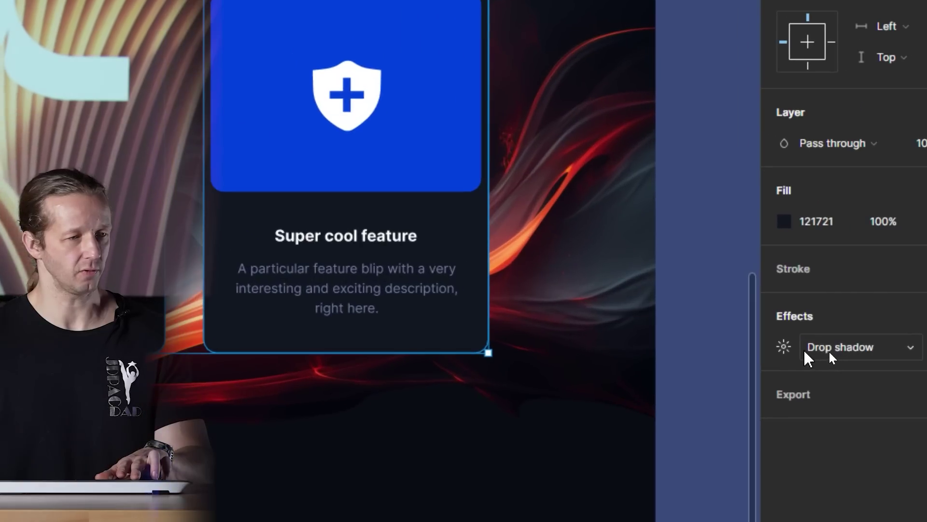
click(850, 351)
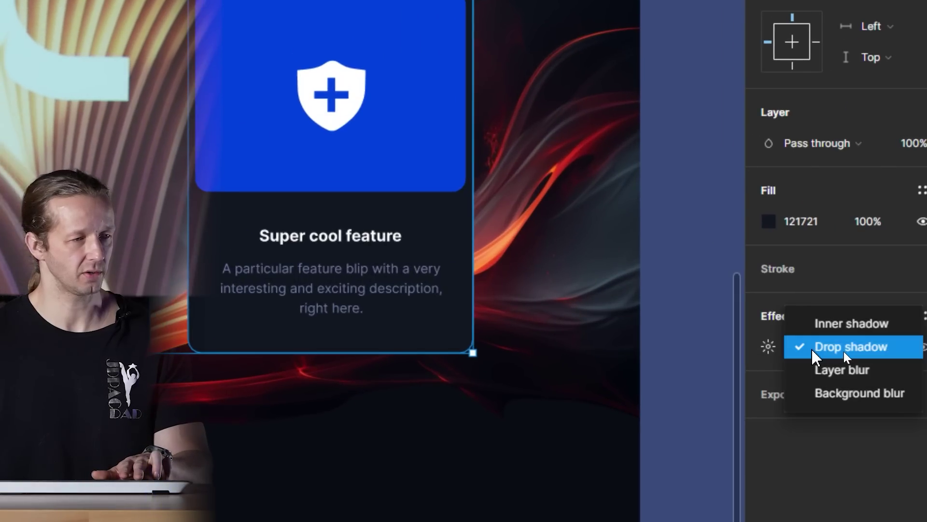
click(830, 392)
click(767, 355)
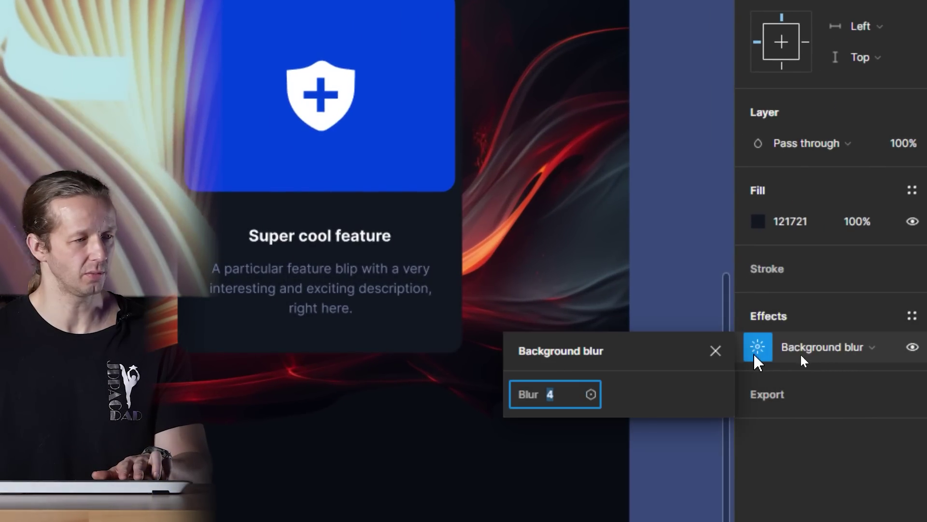
text(20)
key(Return)
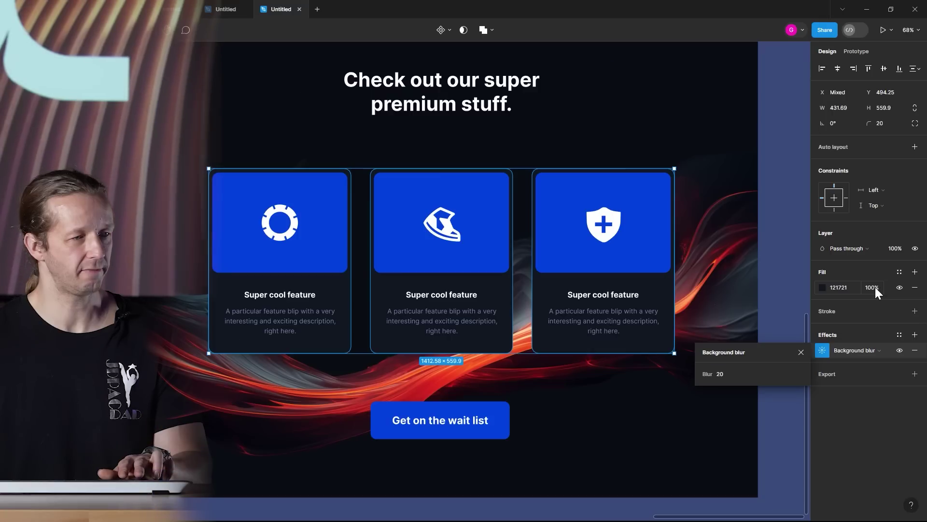
Step: Set the cards' fill opacity to 50%
click(875, 287)
text(50)
key(Return)
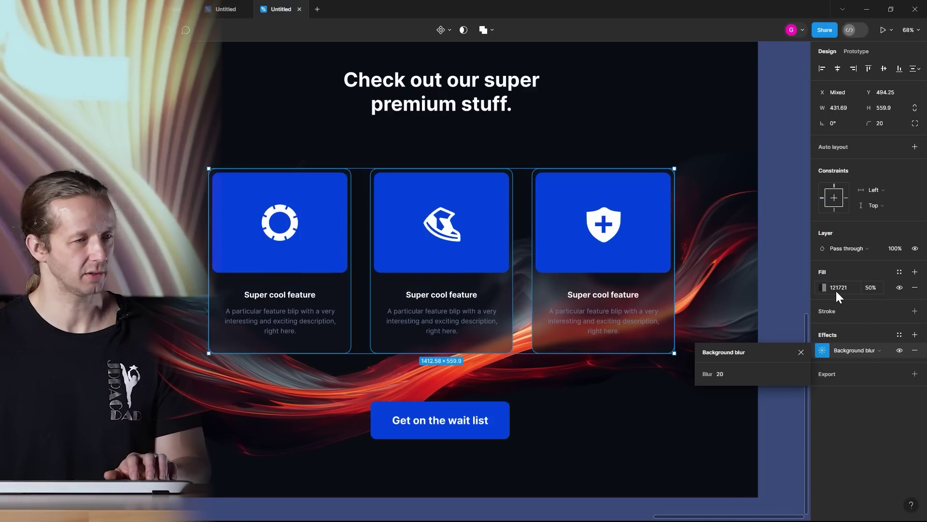
Step: Nudge the swirl image up, then make the three card backgrounds black 000000 at 30%
click(720, 317)
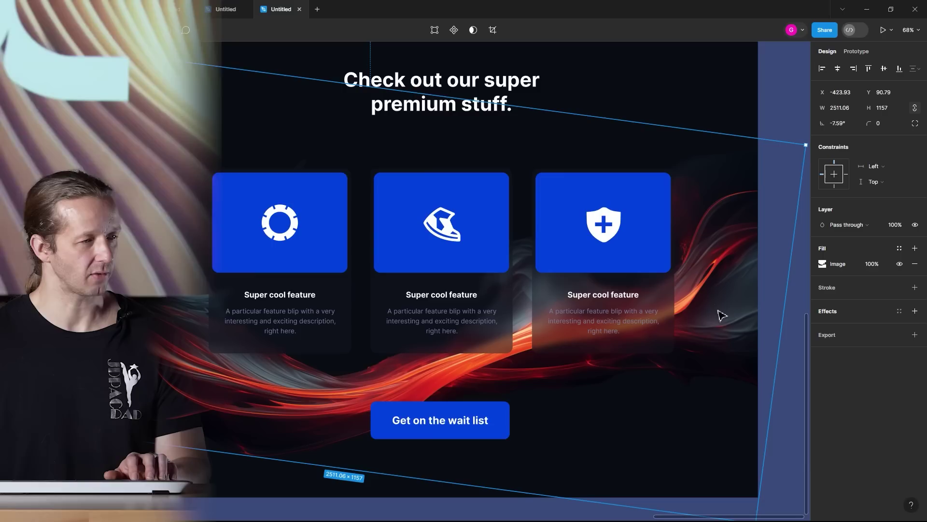
mouse_move(712, 285)
mouse_down()
mouse_move(708, 240)
mouse_move(720, 263)
mouse_move(720, 232)
mouse_move(726, 292)
mouse_move(719, 276)
mouse_up()
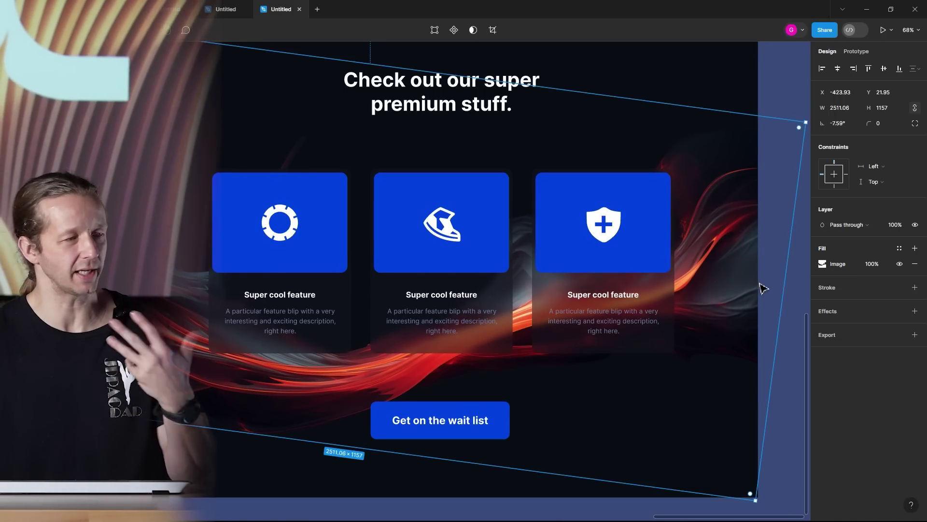
click(668, 294)
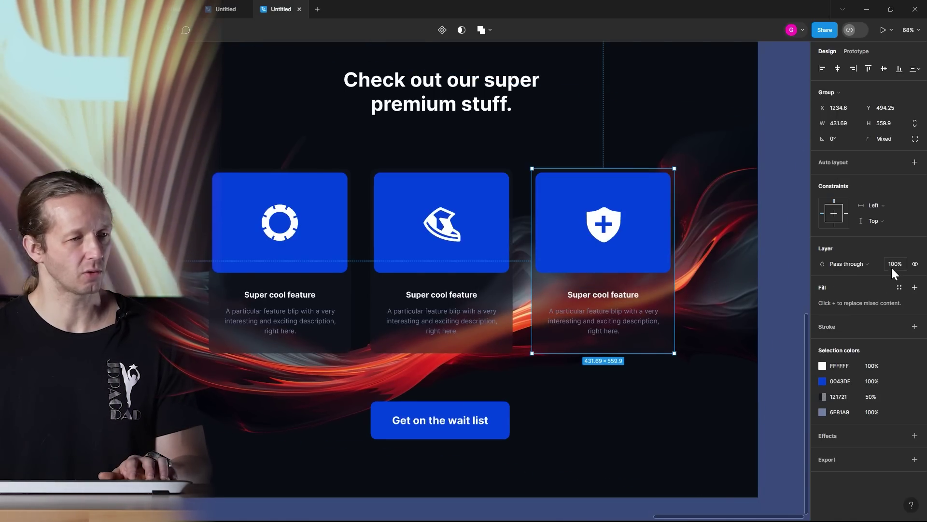
double_click(661, 256)
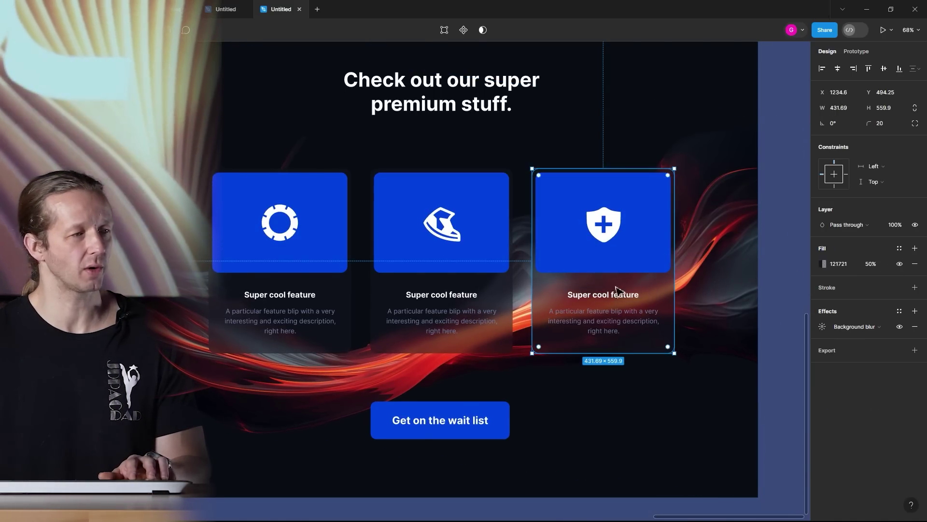
shift+click(330, 295)
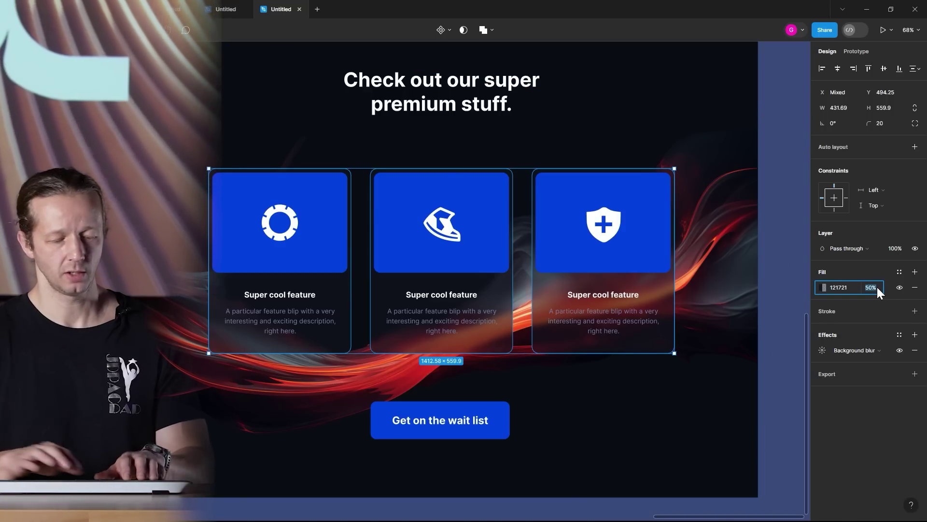
text(30)
key(Return)
click(822, 287)
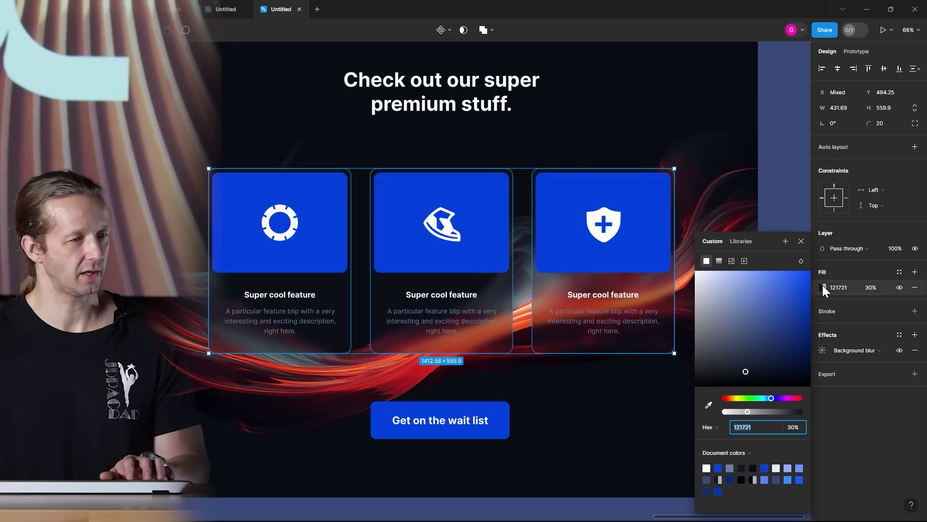
drag(743, 370, 802, 423)
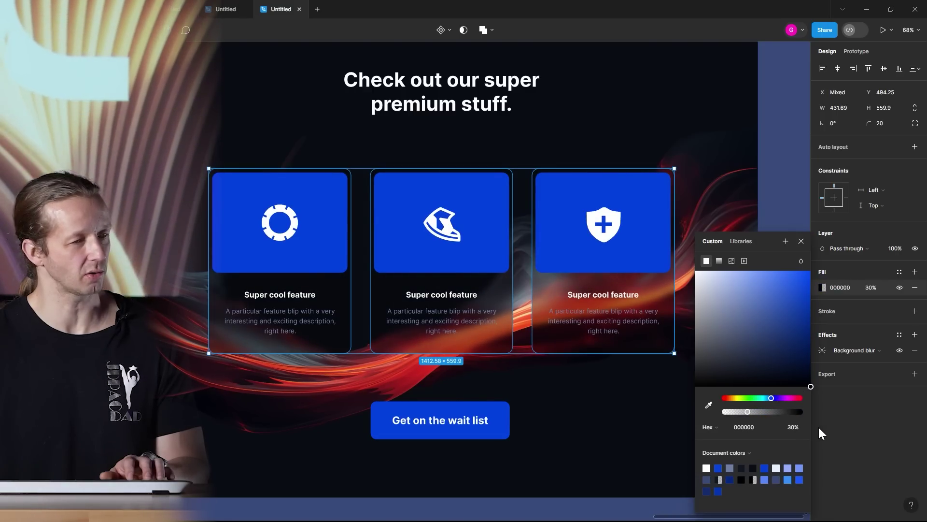
click(867, 267)
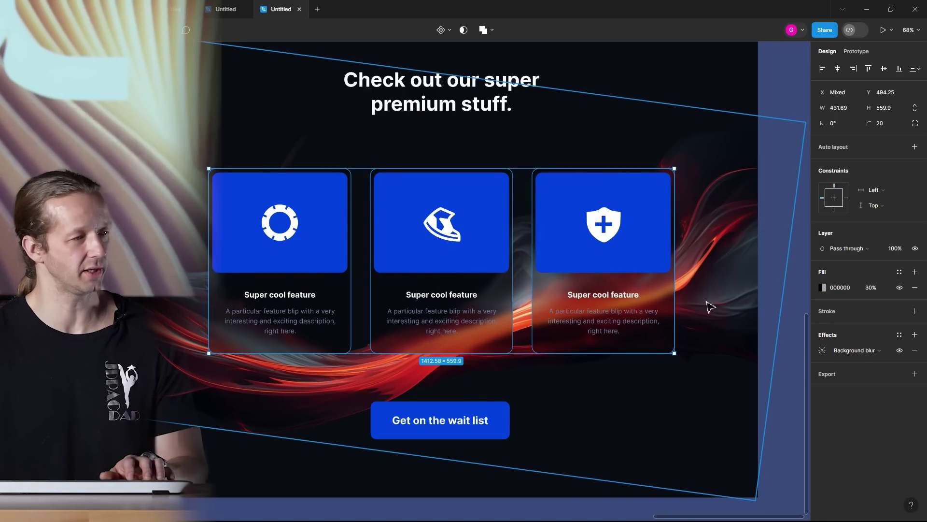
Step: Recolour the three feature description texts light grey ABABAB
double_click(588, 331)
shift+click(437, 328)
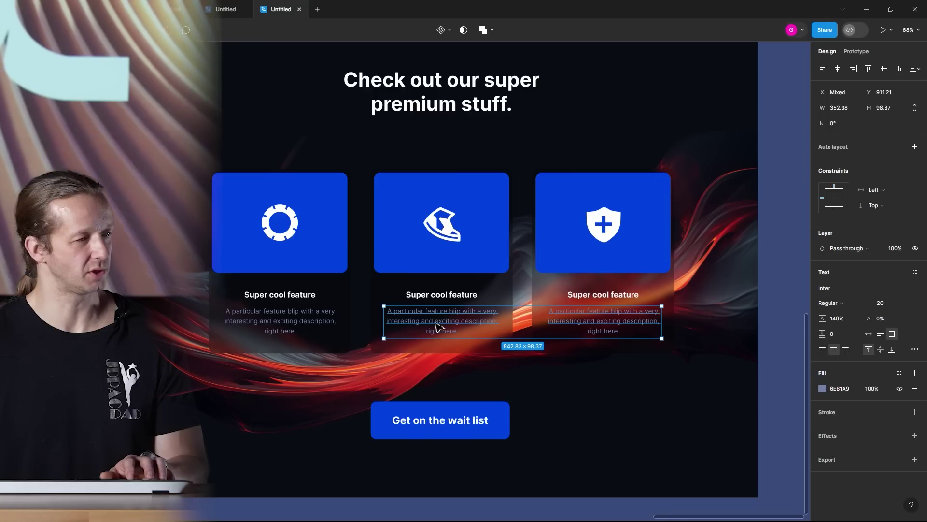
shift+click(301, 332)
click(816, 388)
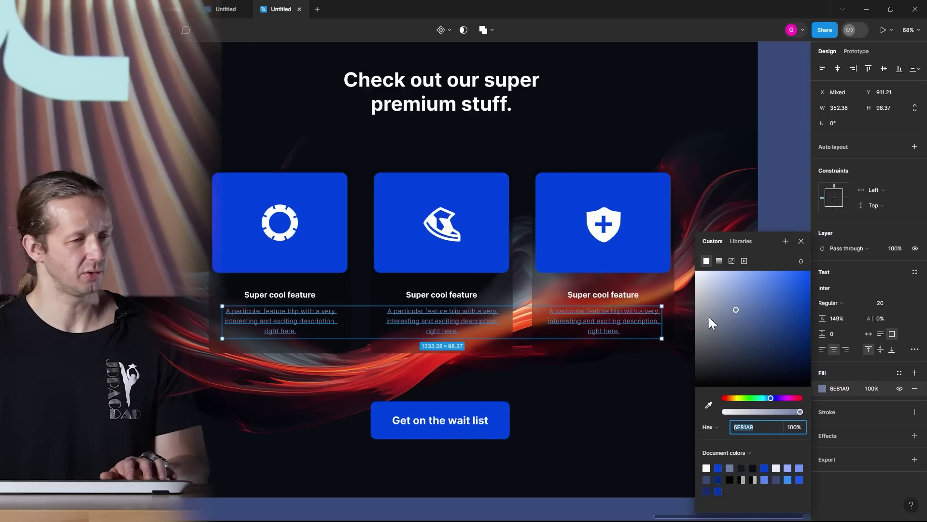
drag(709, 316, 675, 309)
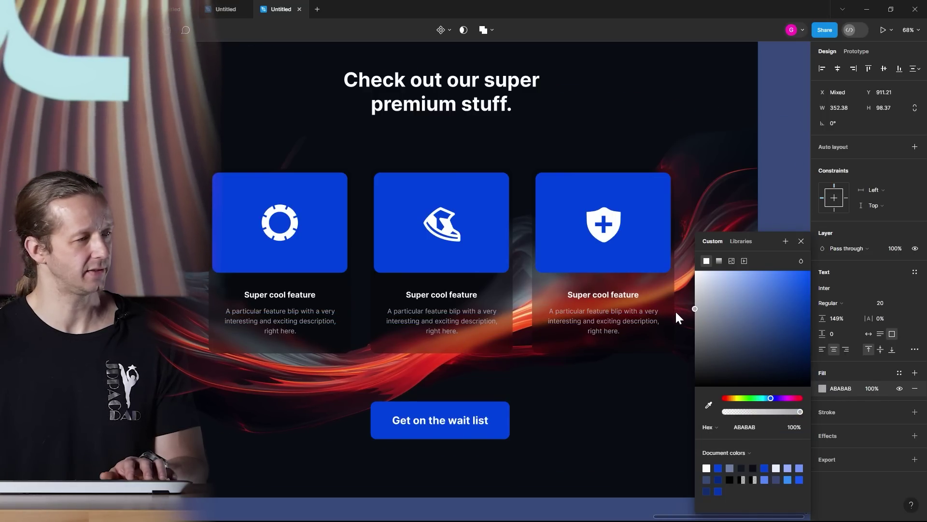
click(794, 195)
scroll(745, 289, down, 3)
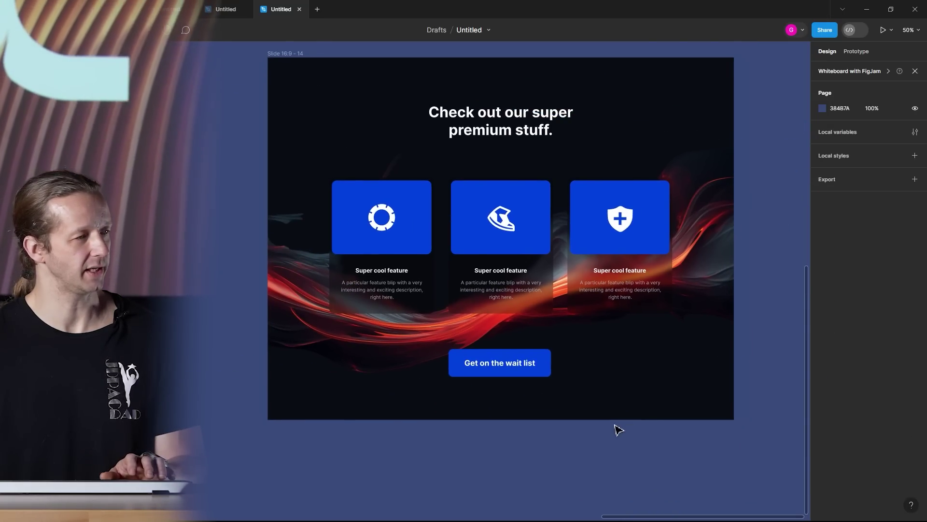
Step: Shift the red wave, rotate it to about -14.93°, and raise the first feature card
scroll(618, 430, down, 5)
scroll(356, 196, up, 6)
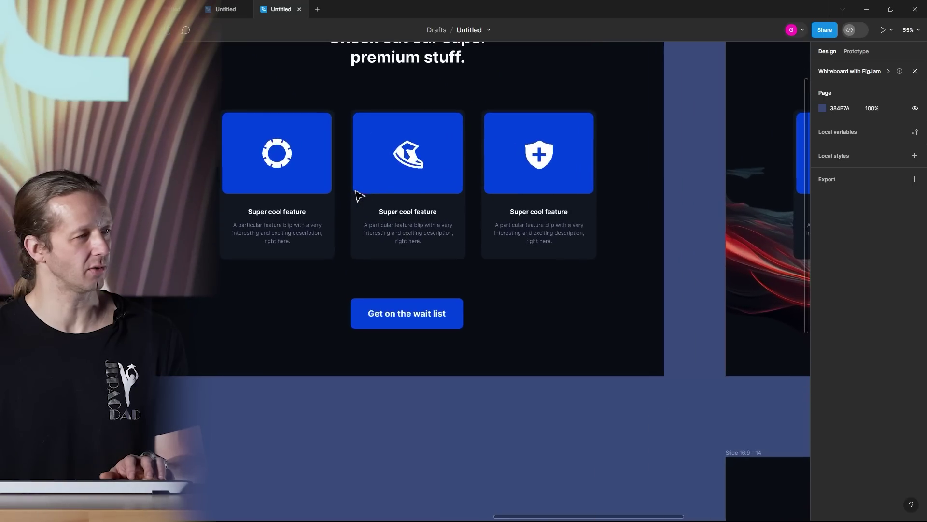
drag(627, 426, 396, 238)
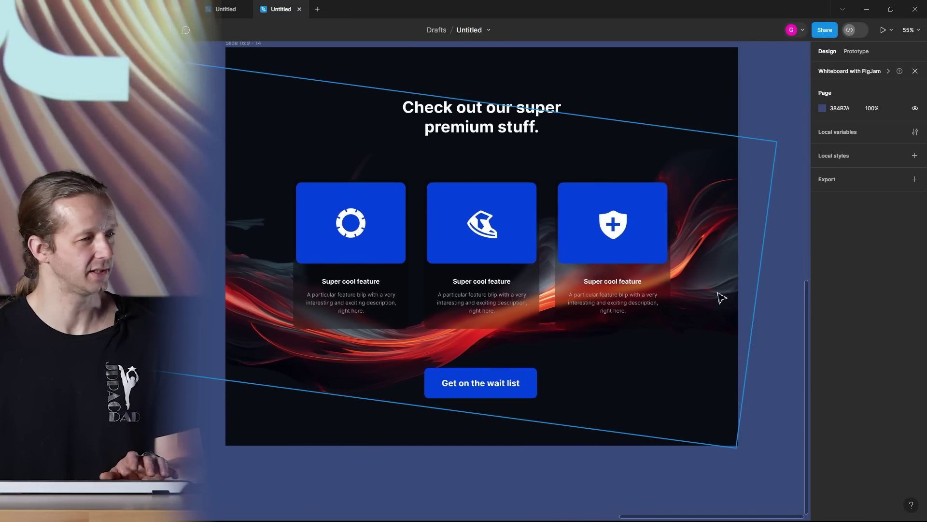
scroll(721, 298, down, 1)
click(693, 280)
drag(694, 280, 714, 269)
drag(782, 163, 792, 207)
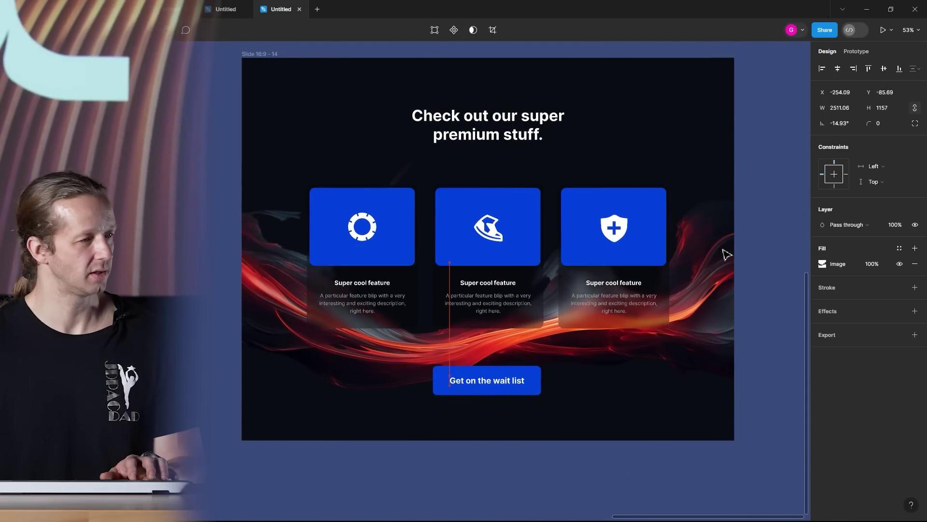
click(399, 266)
drag(399, 266, 399, 251)
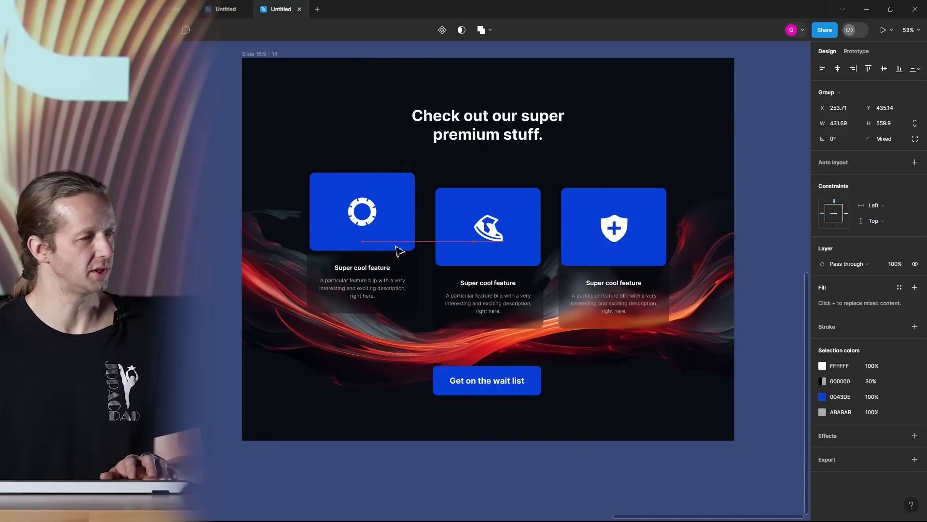
Step: Undo the first card's move and raise the middle feature card instead
key(ctrl+z)
mouse_move(524, 257)
mouse_down()
mouse_move(519, 245)
mouse_move(526, 248)
mouse_up()
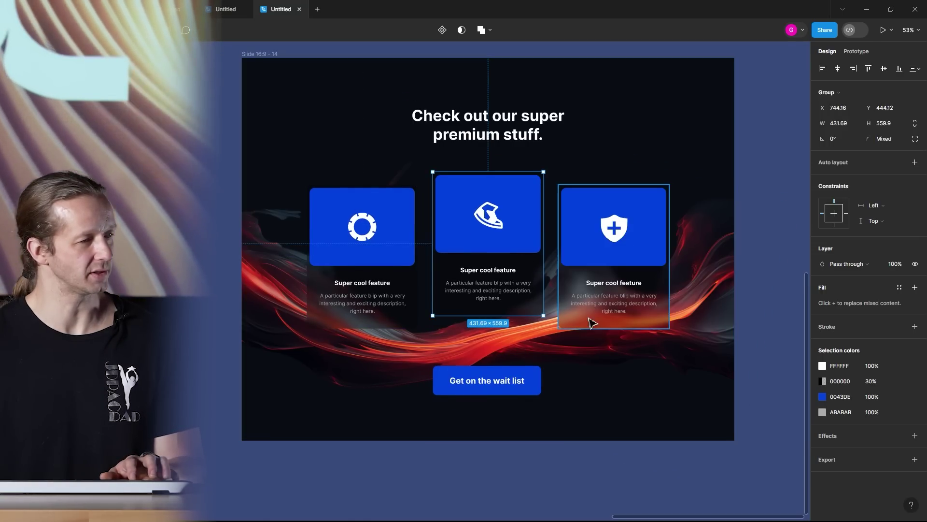
click(767, 251)
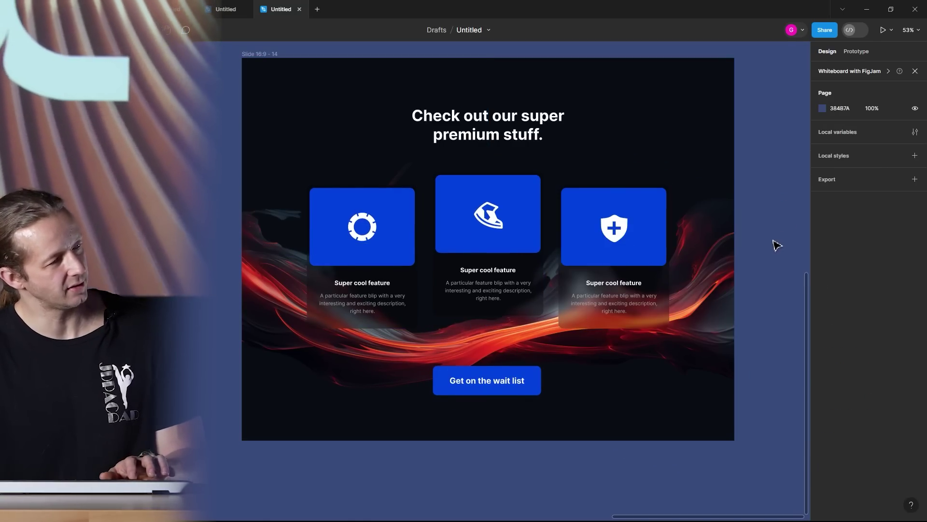
Step: Move the red wave background lower behind the wait-list button
scroll(776, 245, down, 3)
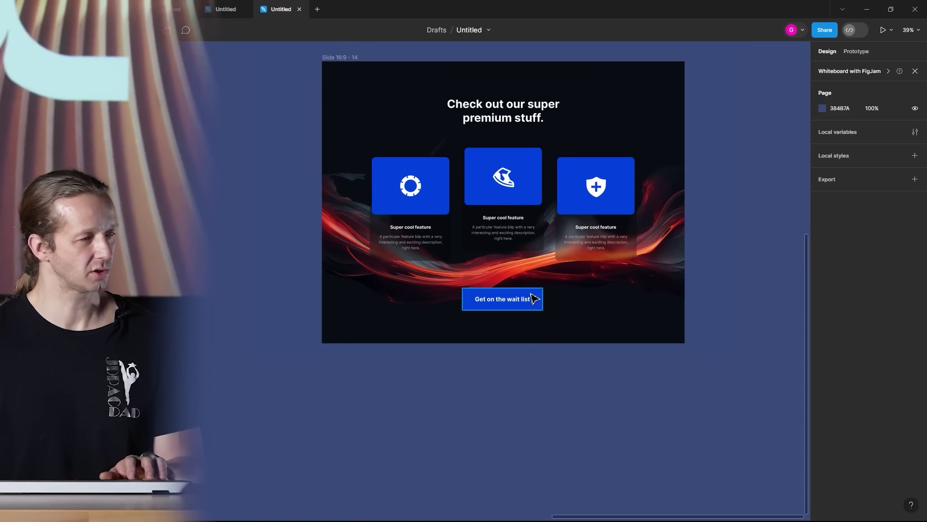
click(534, 269)
double_click(550, 273)
drag(550, 273, 544, 293)
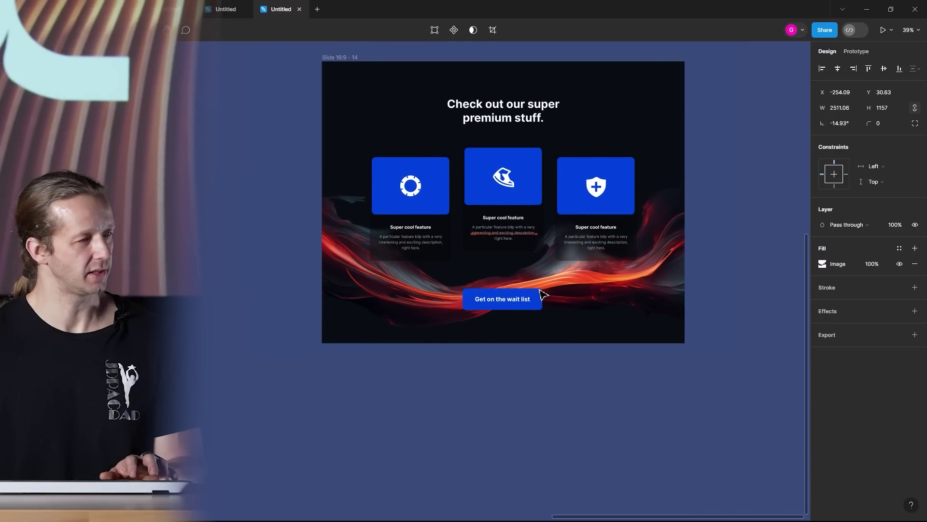
scroll(536, 297, up, 4)
scroll(531, 309, down, 7)
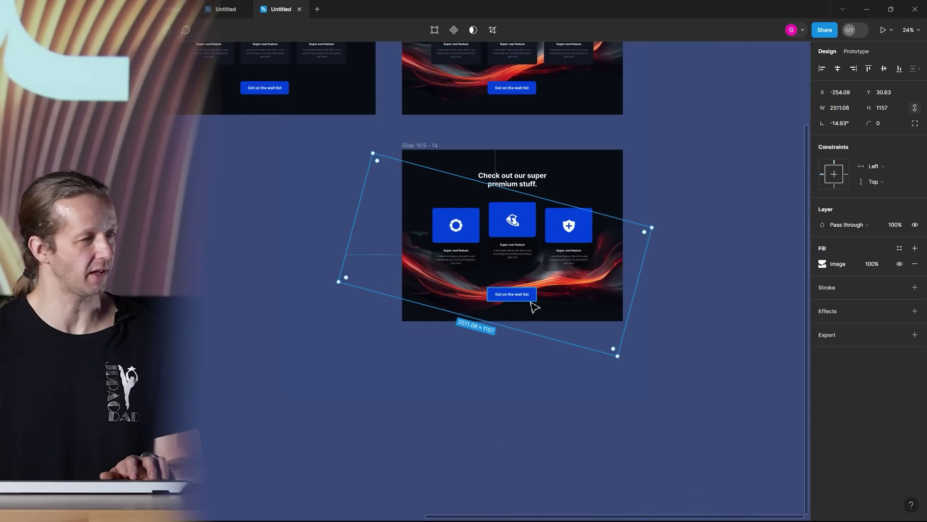
Step: Alt-drag Slide 16:9 - 14 to place a copy below the original
click(422, 137)
drag(410, 144, 445, 382)
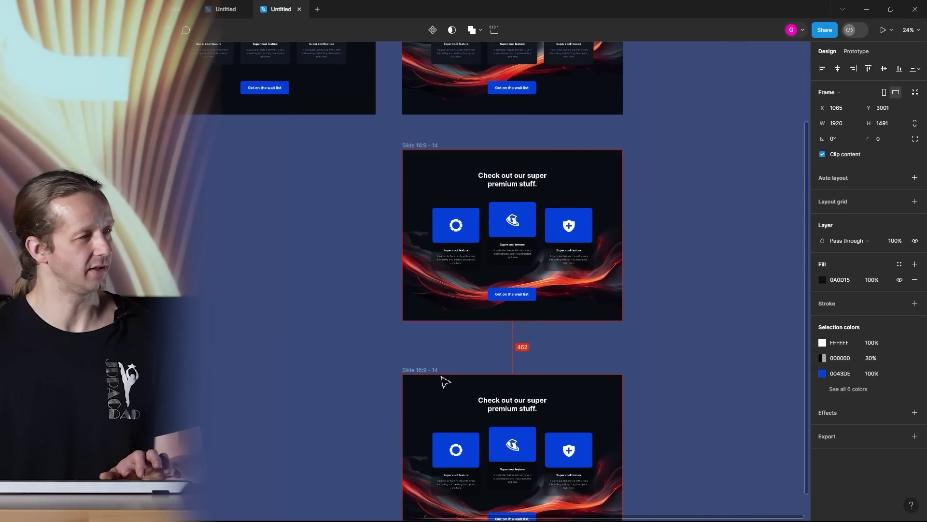
click(356, 257)
scroll(356, 256, down, 2)
scroll(502, 286, up, 8)
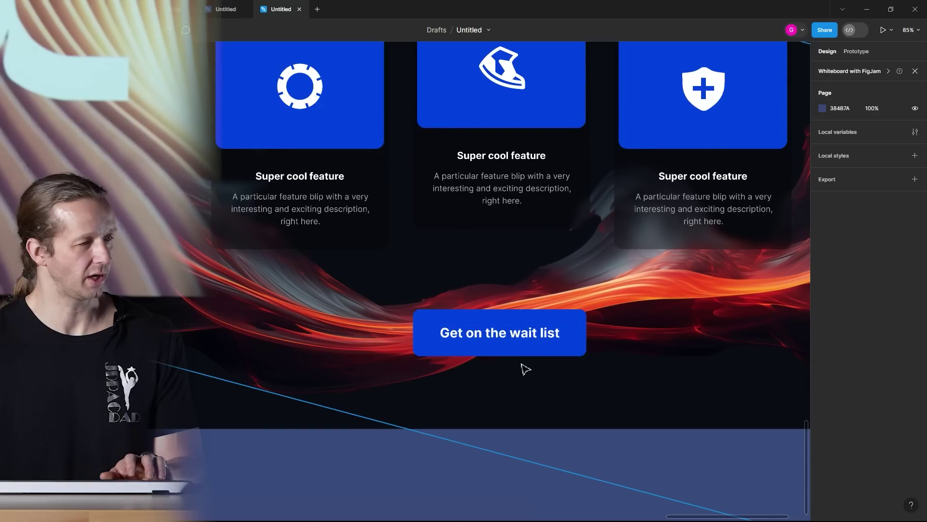
scroll(586, 337, up, 4)
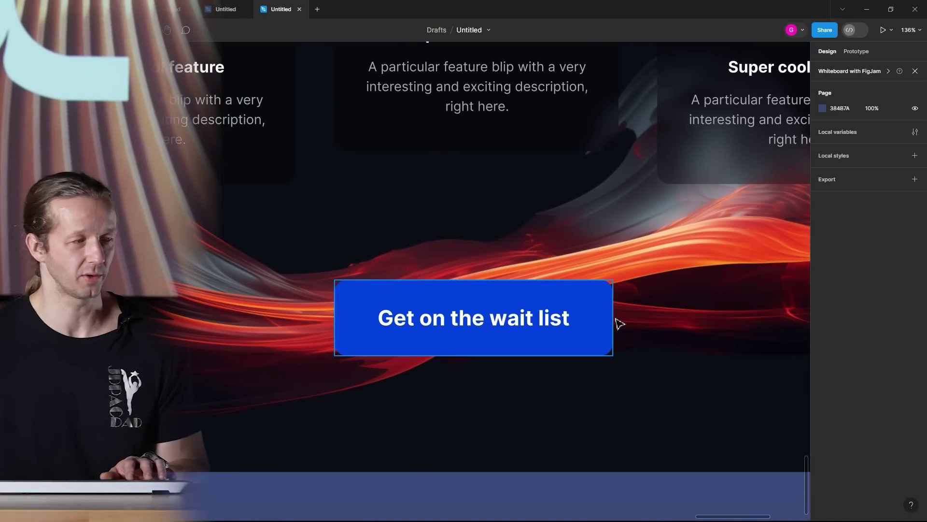
Step: Give the wait-list button auto layout and a red-orange FF4412 fill sampled from the wave
click(603, 305)
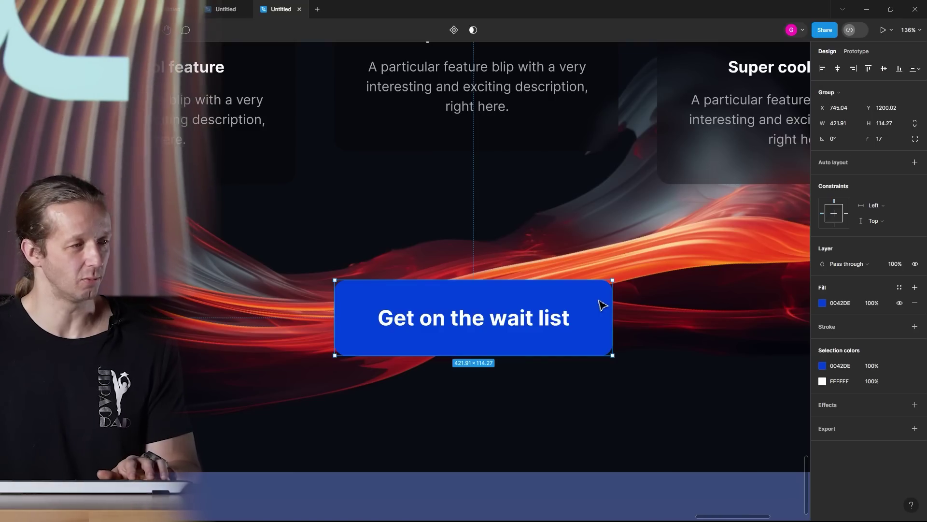
key(shift+a)
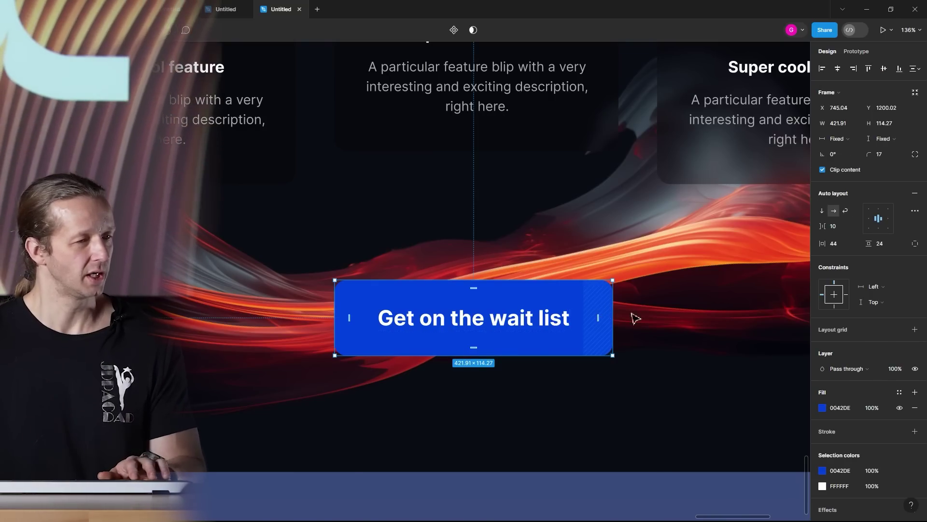
click(821, 408)
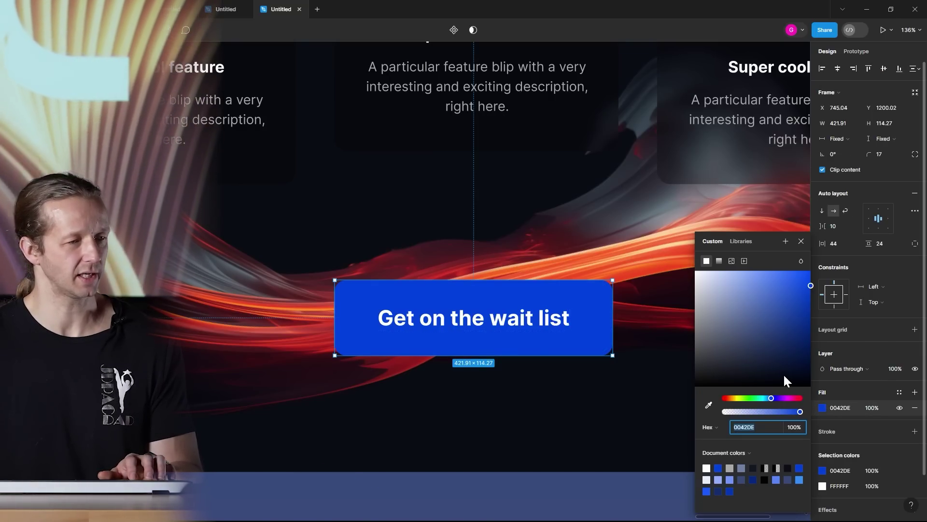
click(708, 405)
click(764, 88)
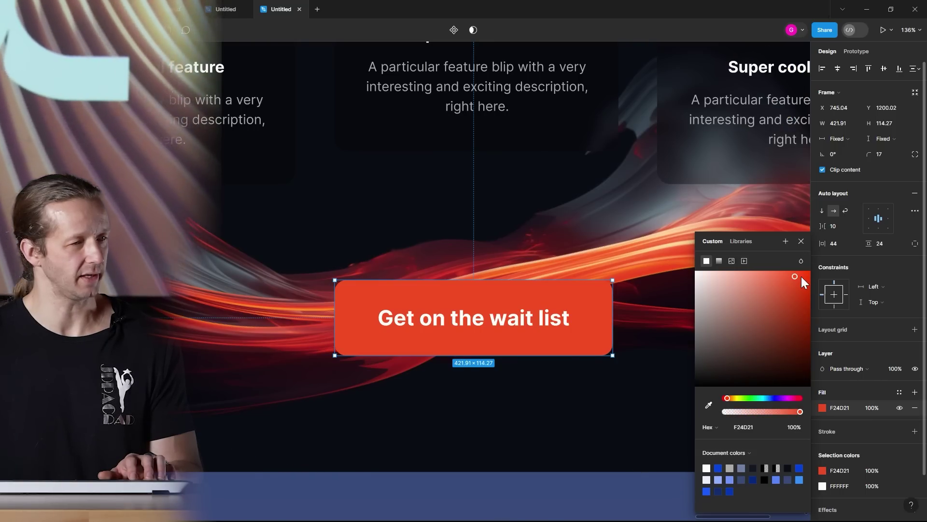
drag(801, 273, 802, 270)
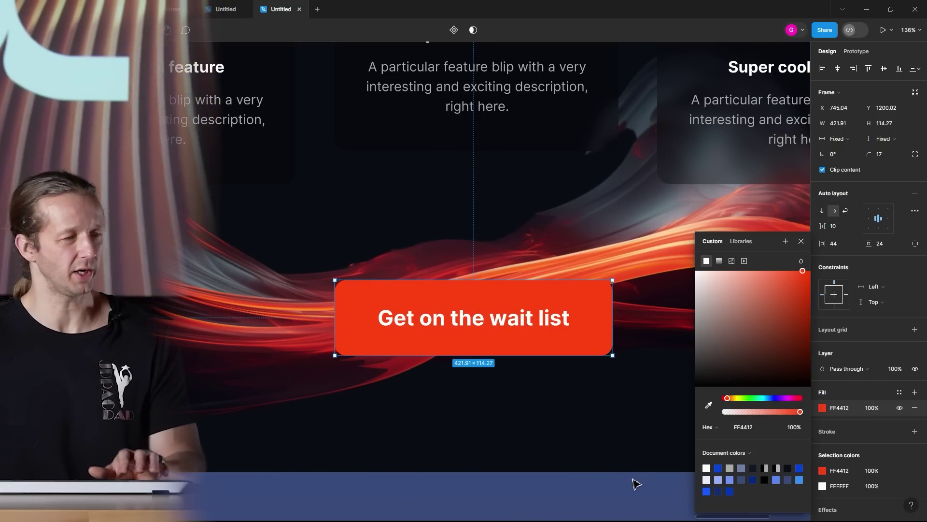
click(643, 466)
click(599, 301)
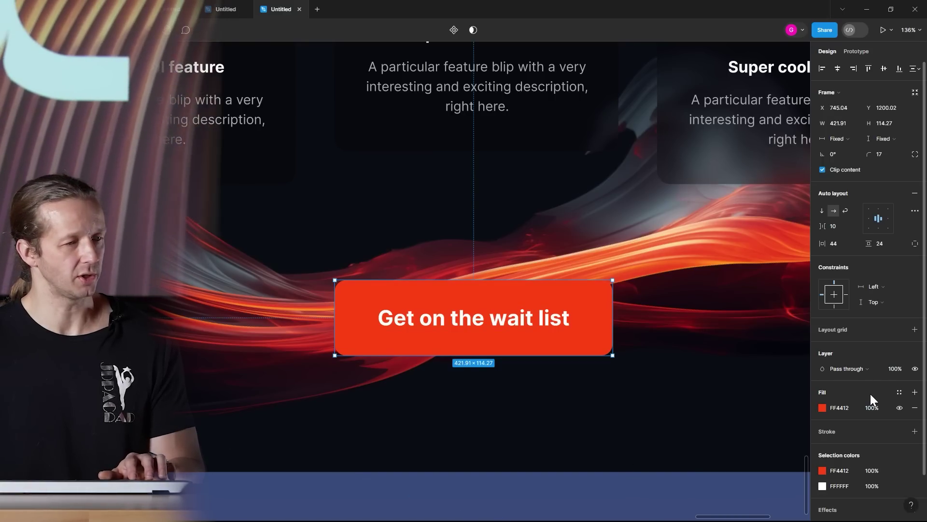
Step: Add a Background blur effect of 20 to the wait-list button
scroll(870, 391, down, 2)
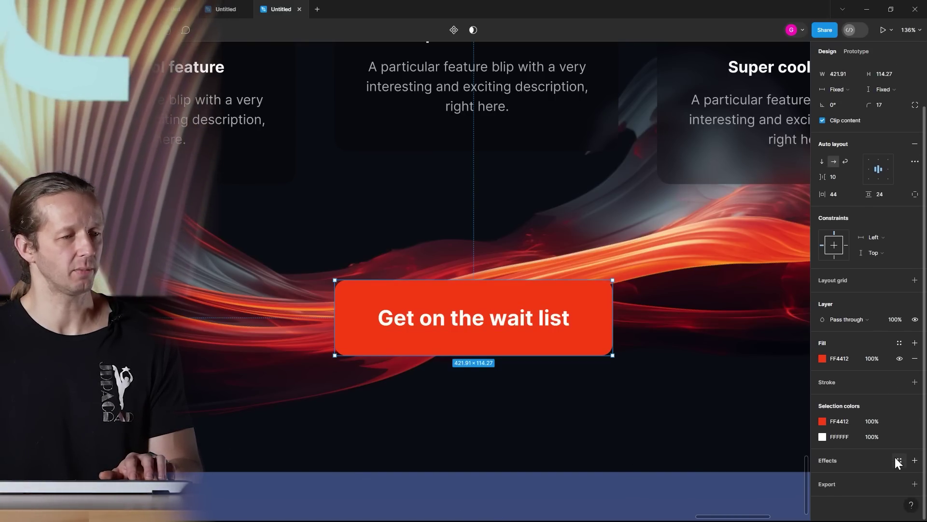
click(915, 460)
click(860, 462)
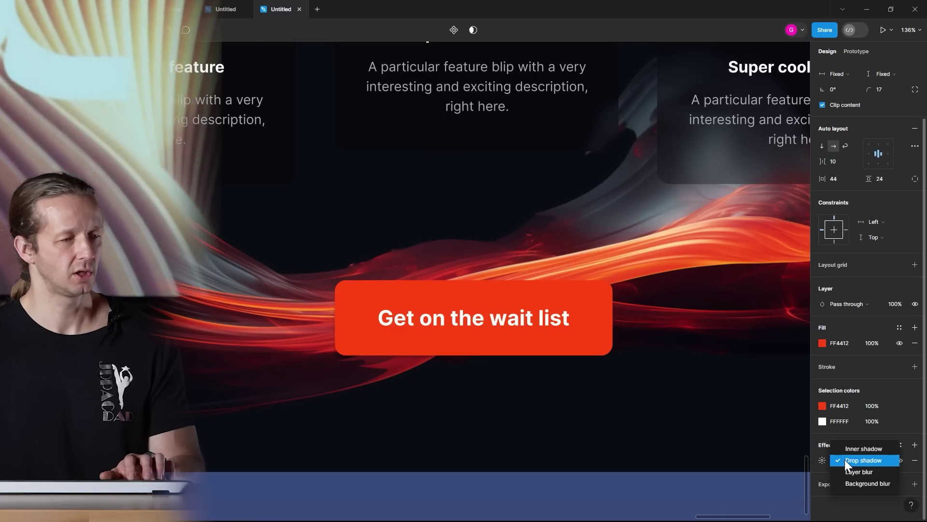
click(853, 480)
click(822, 460)
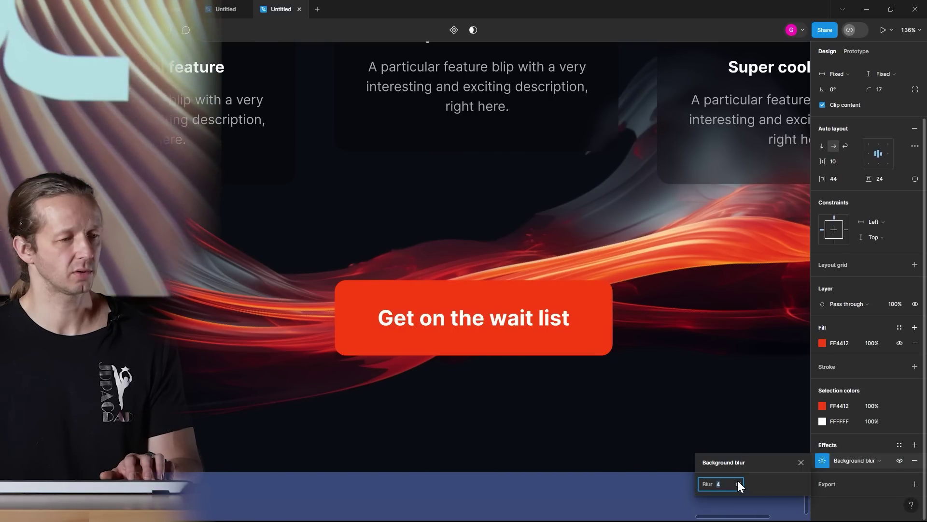
text(20)
key(Return)
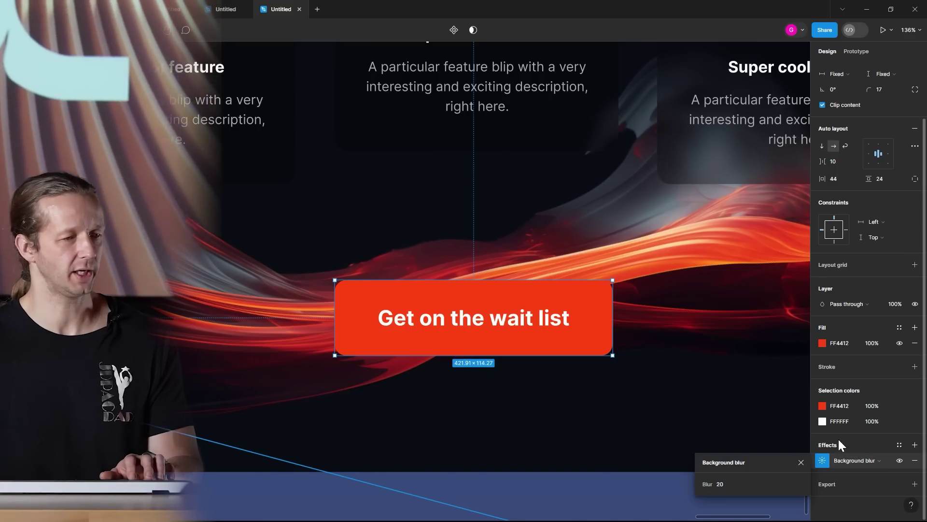
click(845, 436)
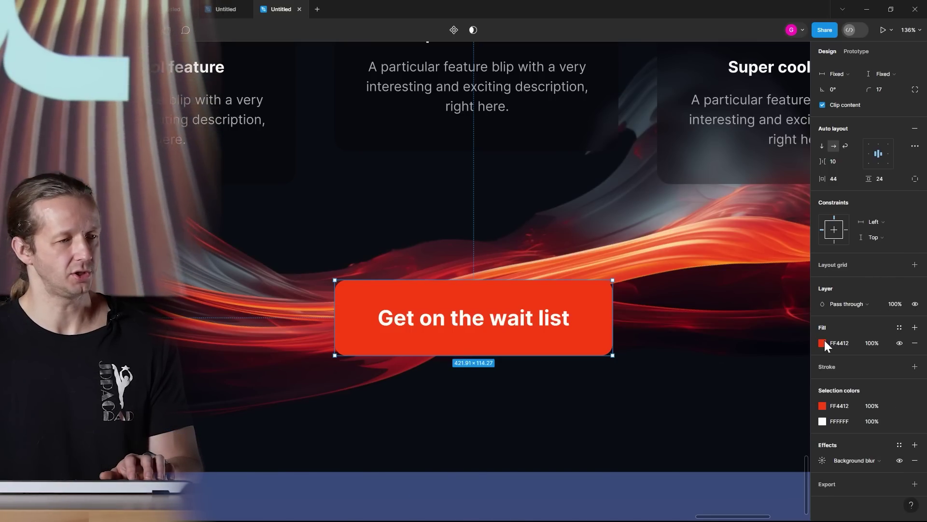
Step: Set the button's fill opacity to 40% and reduce its blur to 12
text(40)
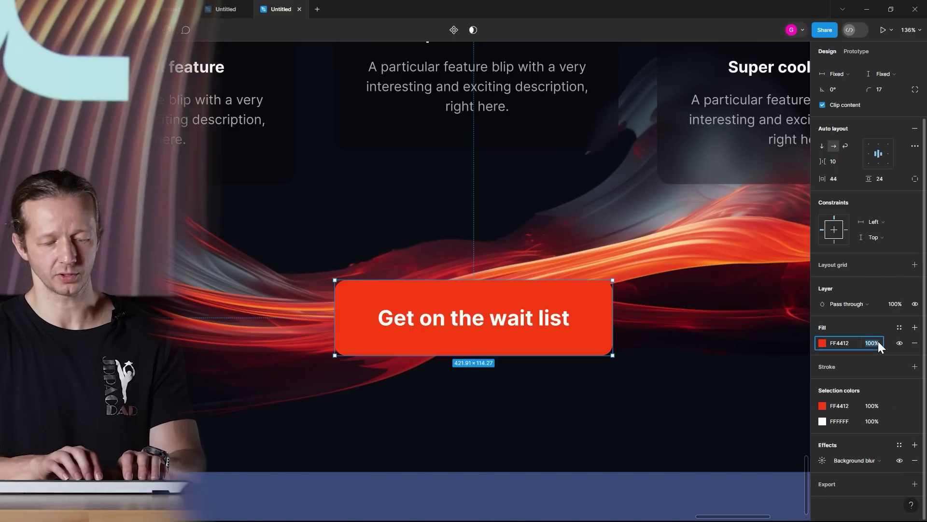
key(Return)
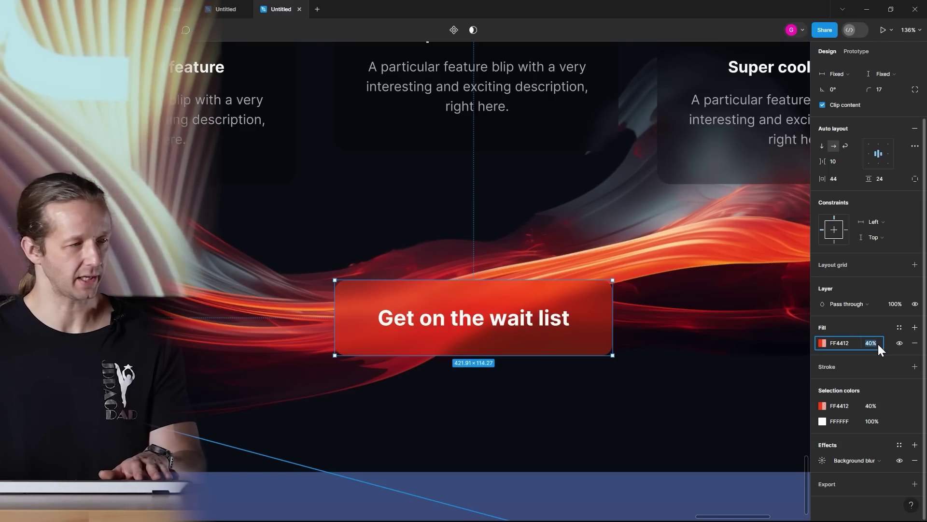
click(823, 460)
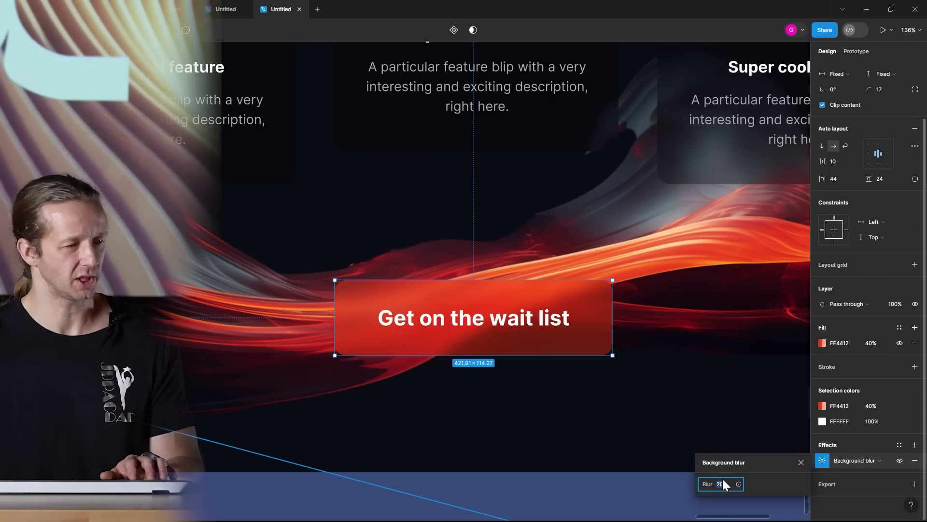
text(12)
key(Return)
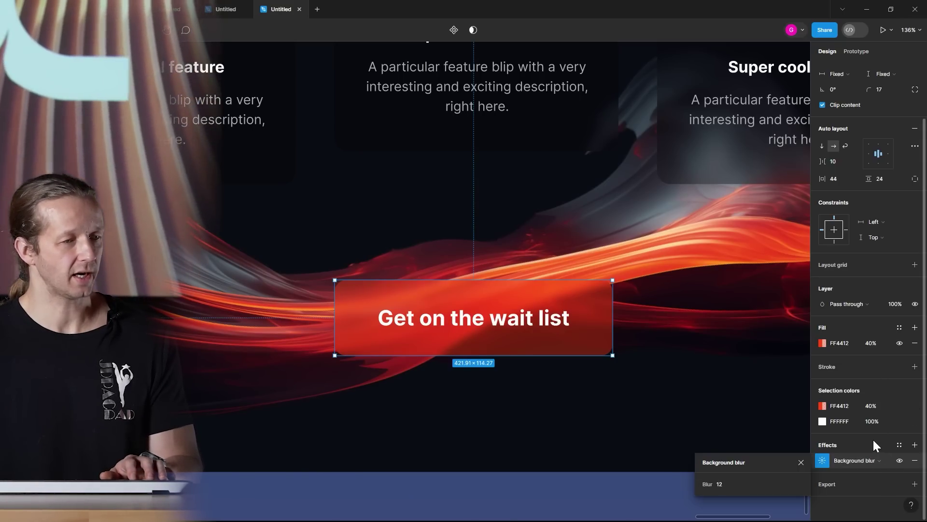
Step: Add a Drop shadow effect above the button's background blur, then reselect the button group
click(874, 439)
click(915, 444)
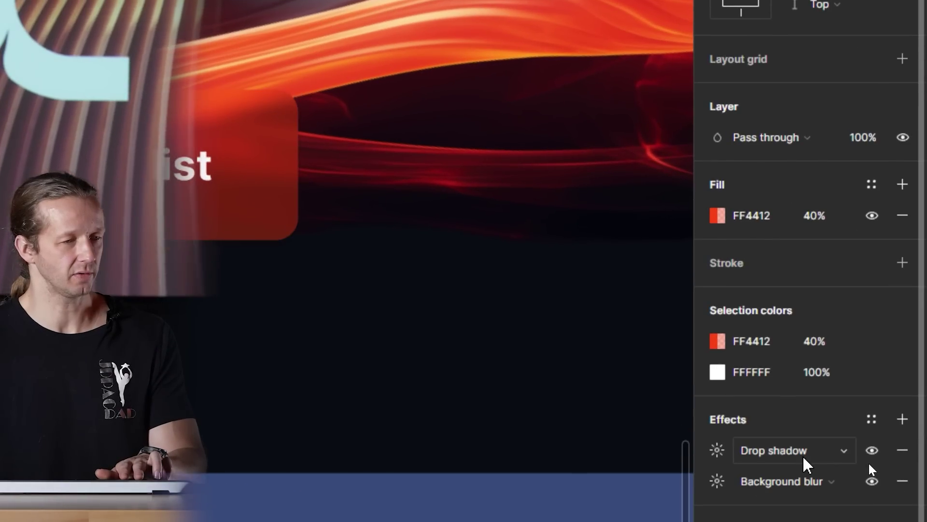
click(803, 457)
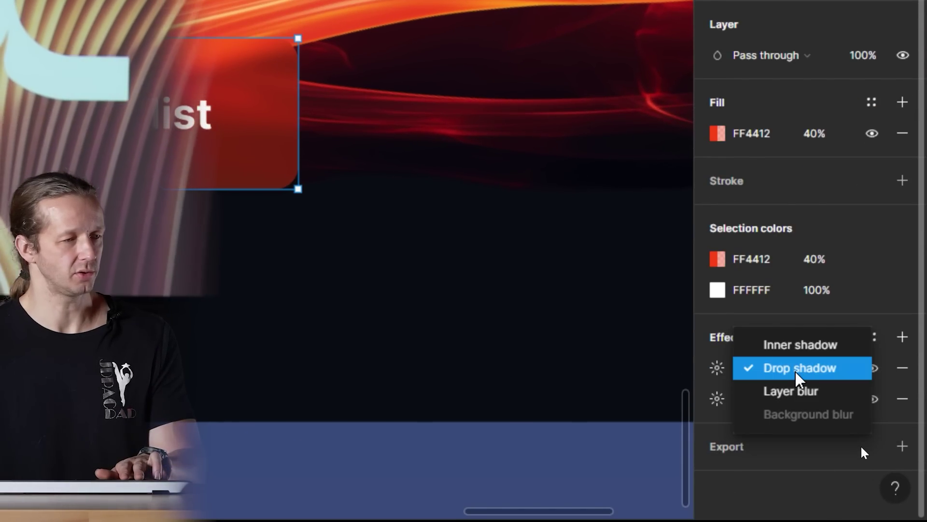
click(797, 372)
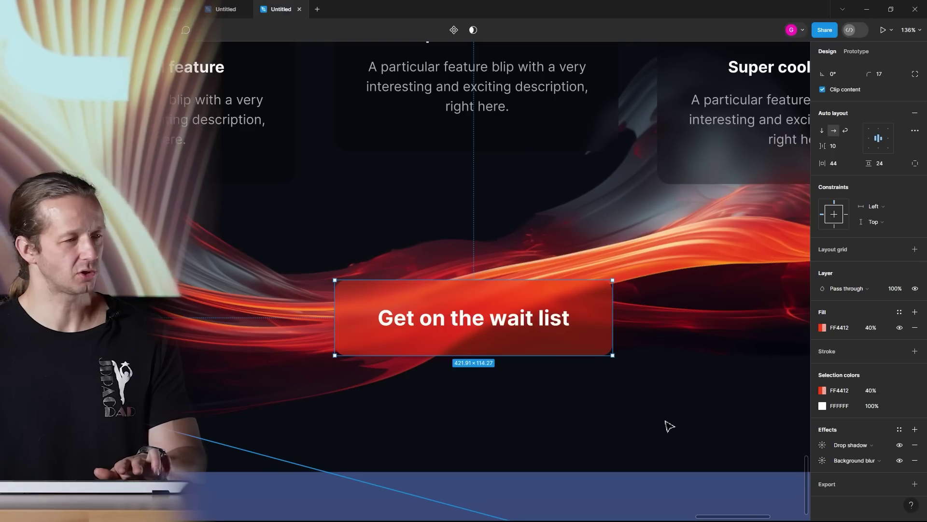
click(728, 507)
click(532, 339)
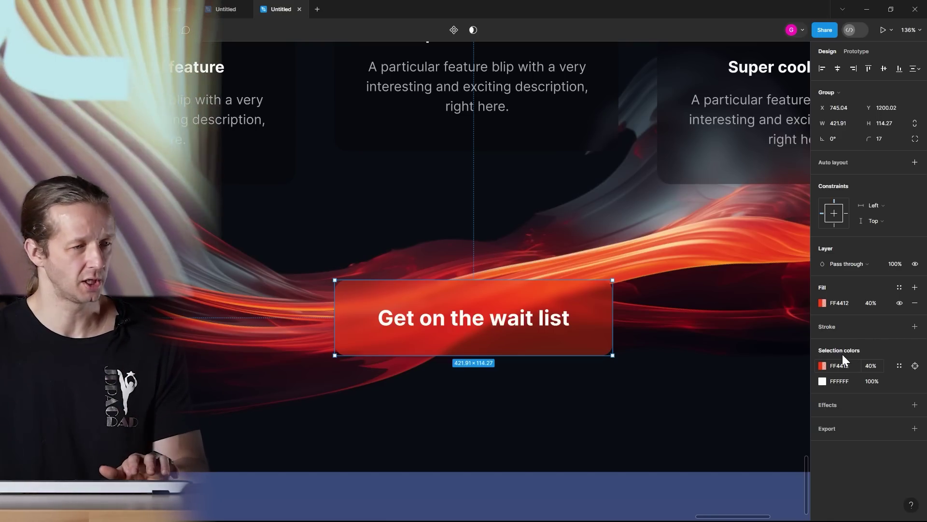
Step: Wrap the button group in auto layout and set the drop shadow's Y offset to 10
key(shift+a)
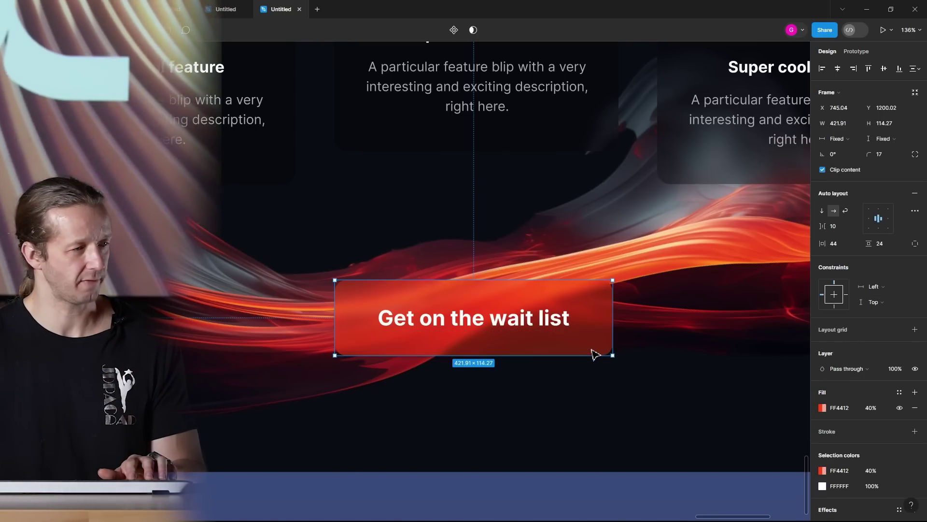
scroll(883, 471, down, 3)
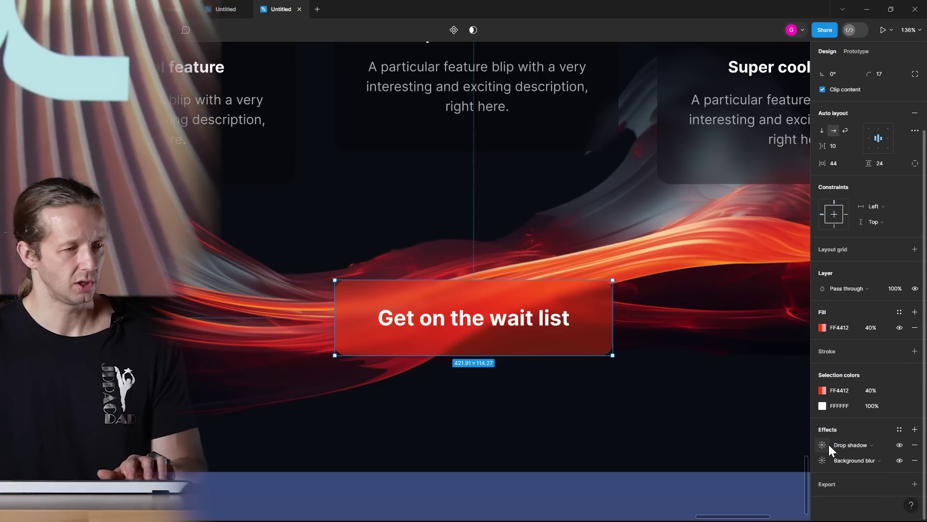
click(825, 444)
click(716, 462)
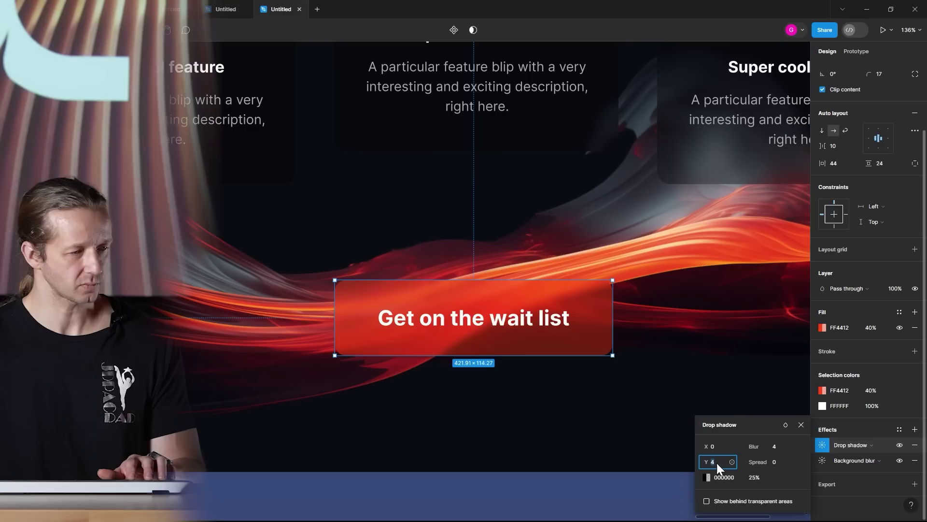
drag(708, 462, 712, 461)
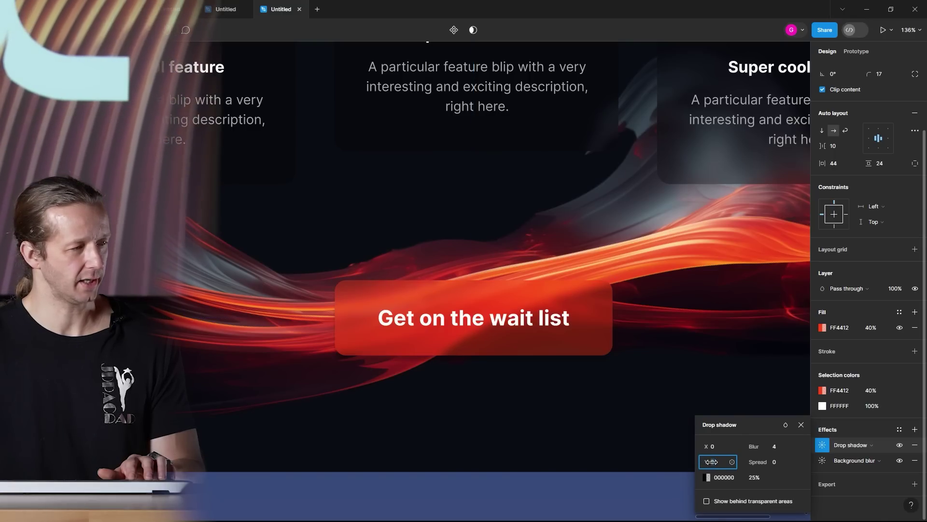
mouse_move(762, 448)
mouse_down()
mouse_move(708, 464)
mouse_move(763, 447)
mouse_move(752, 447)
mouse_up()
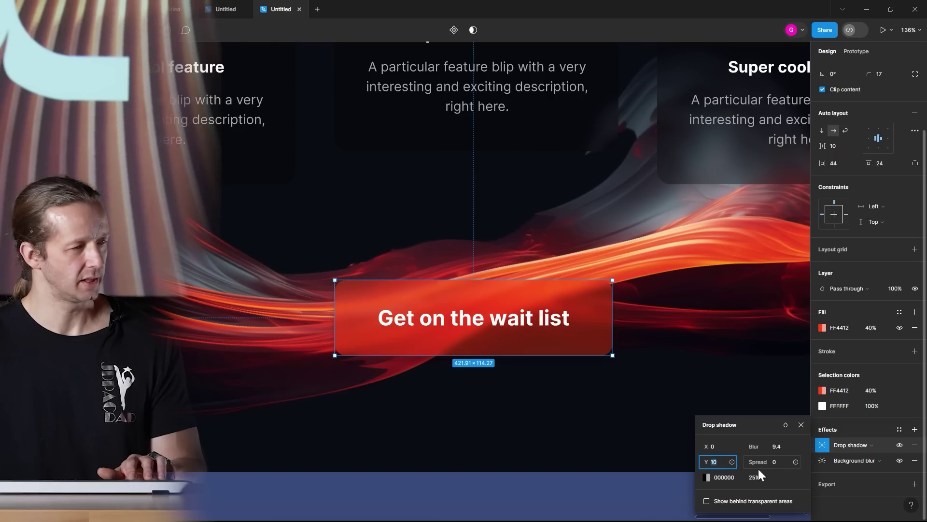
Step: Make the shadow black 000000 at 40% opacity with blur 8.8
click(708, 477)
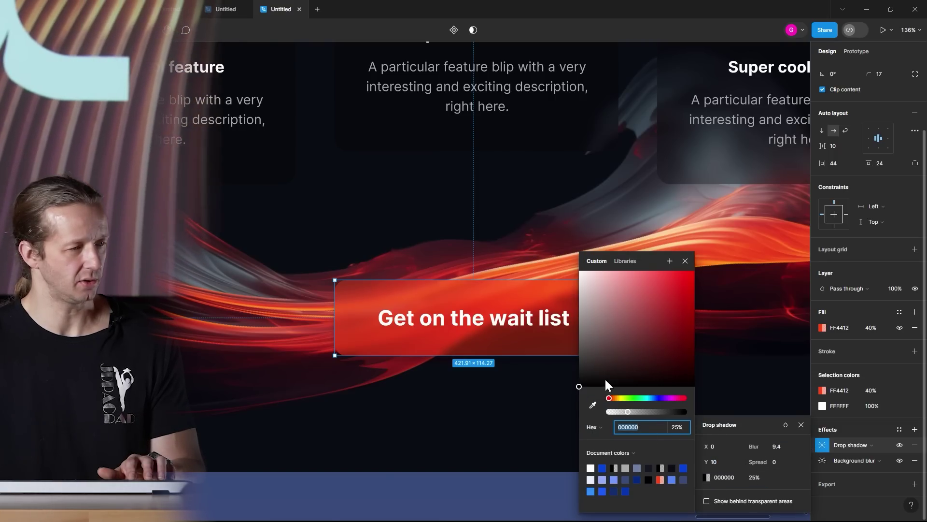
mouse_move(627, 412)
mouse_down()
mouse_move(662, 415)
mouse_move(641, 418)
mouse_up()
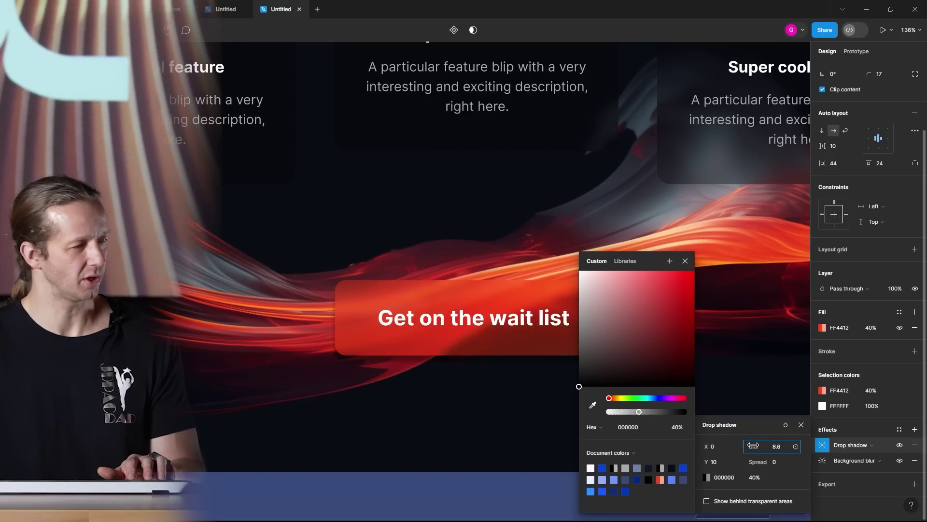
drag(753, 444, 770, 449)
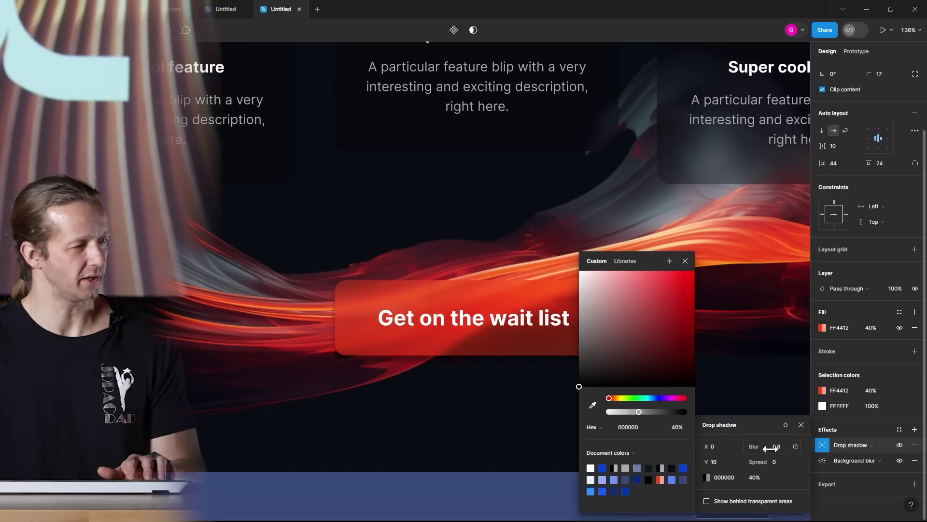
click(686, 261)
click(553, 474)
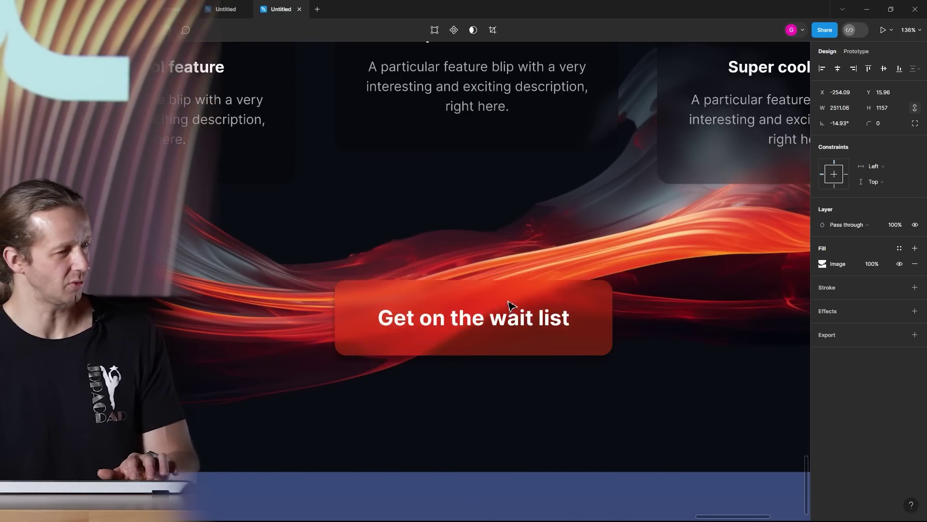
Step: Move the wait-list button group about 100 px higher, to Y 1134.02
click(563, 322)
drag(586, 346, 577, 300)
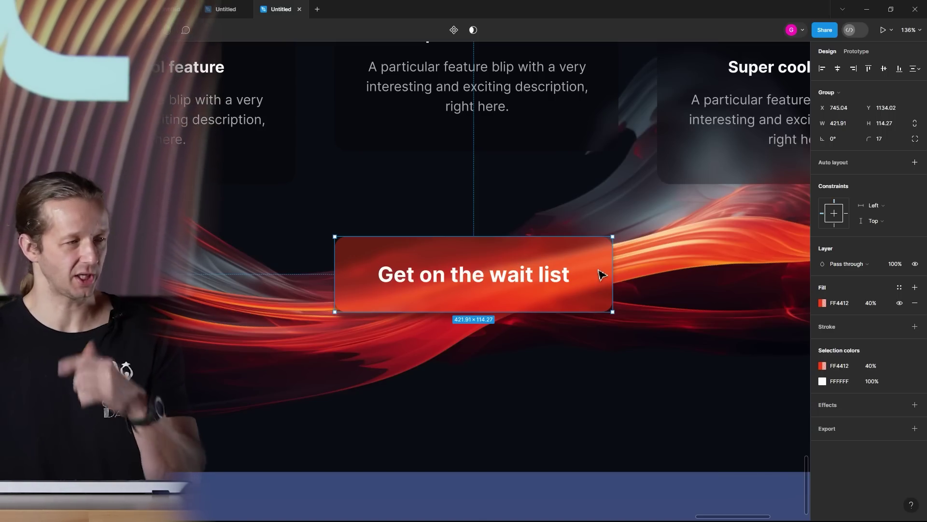
Step: Try a drop shadow, a linear-gradient stroke and auto layout on the button, then undo them
click(915, 405)
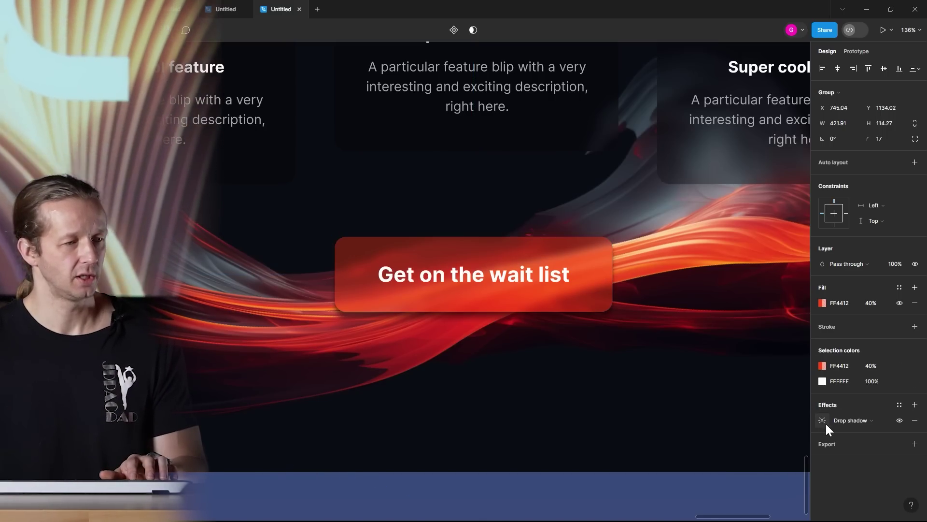
click(914, 420)
click(914, 327)
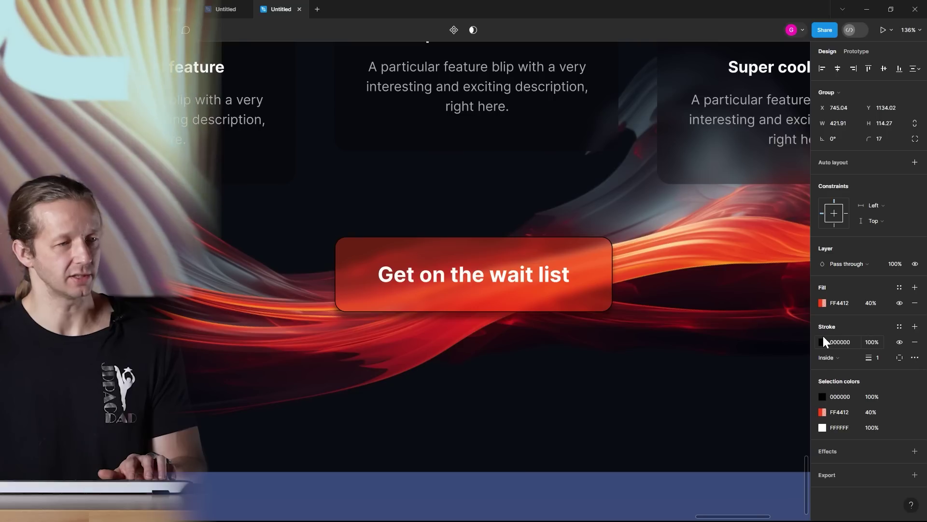
click(823, 342)
click(715, 260)
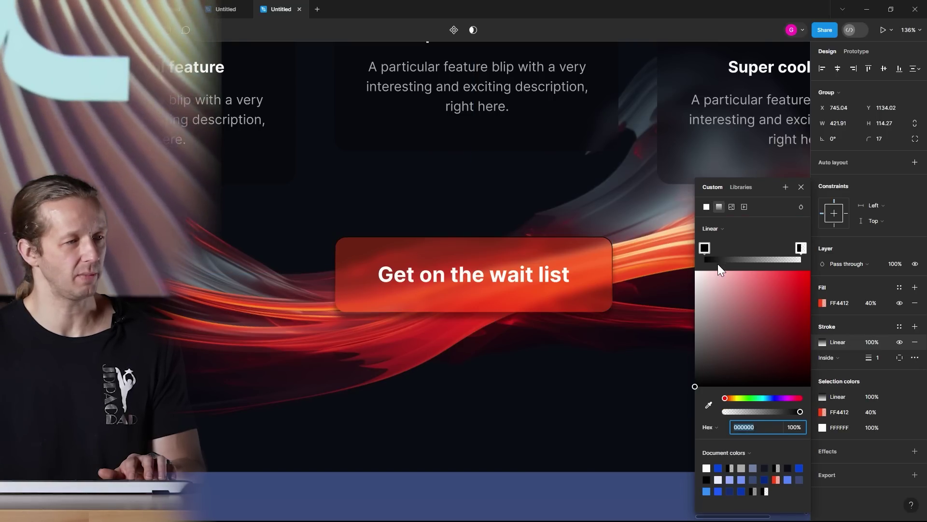
click(714, 229)
click(717, 230)
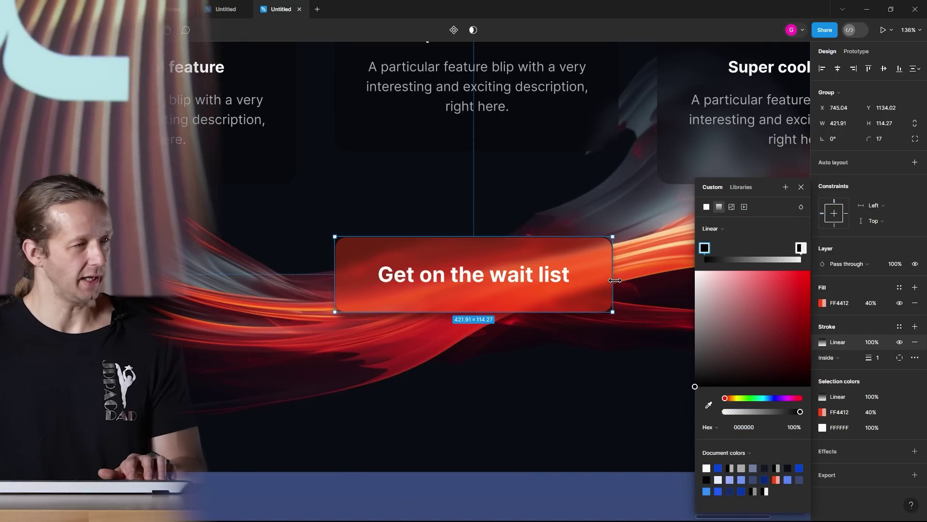
key(shift+a)
key(ctrl+z)
key(ctrl+z)
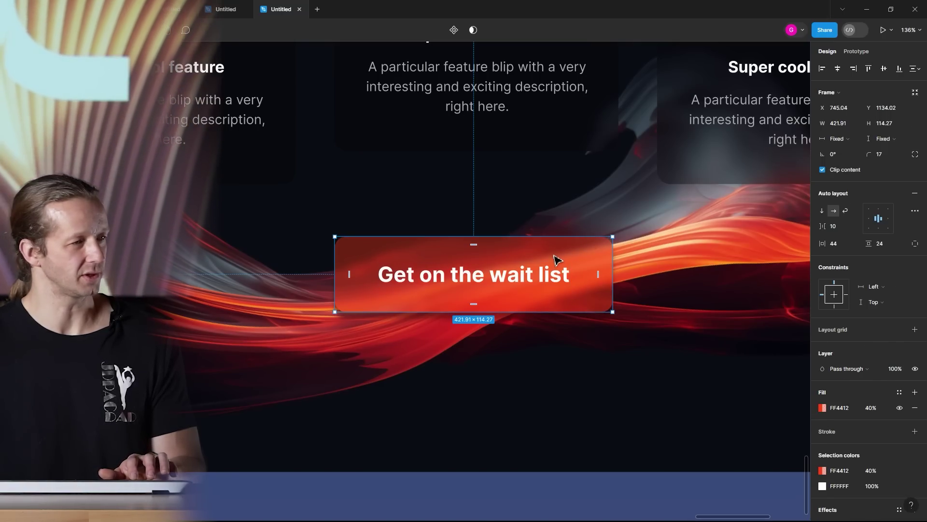
Step: Restore auto layout and add a linear-gradient stroke angled corner to corner across the button
key(shift+a)
scroll(876, 425, down, 2)
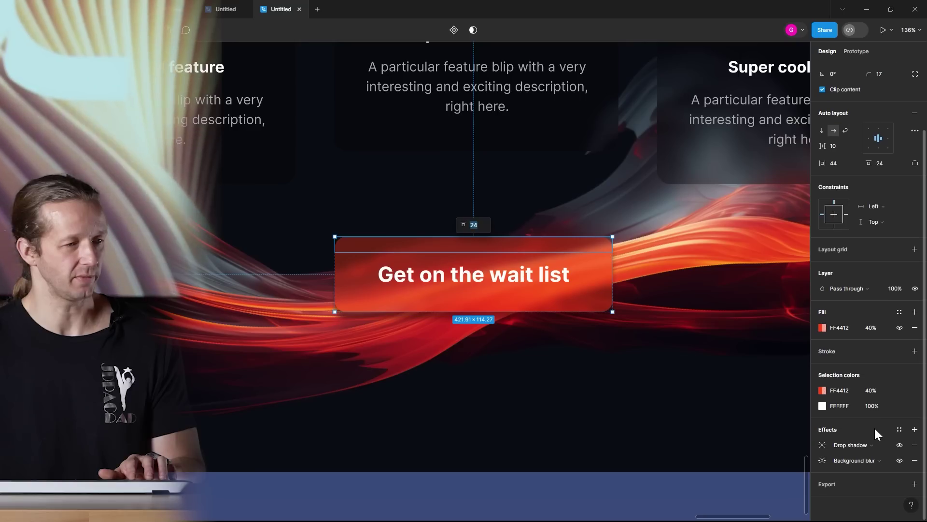
click(914, 351)
click(822, 367)
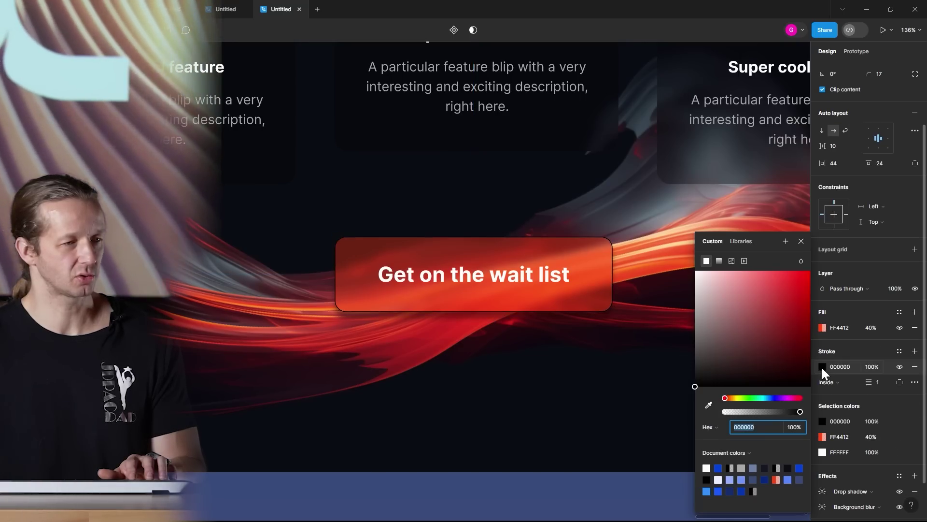
click(718, 261)
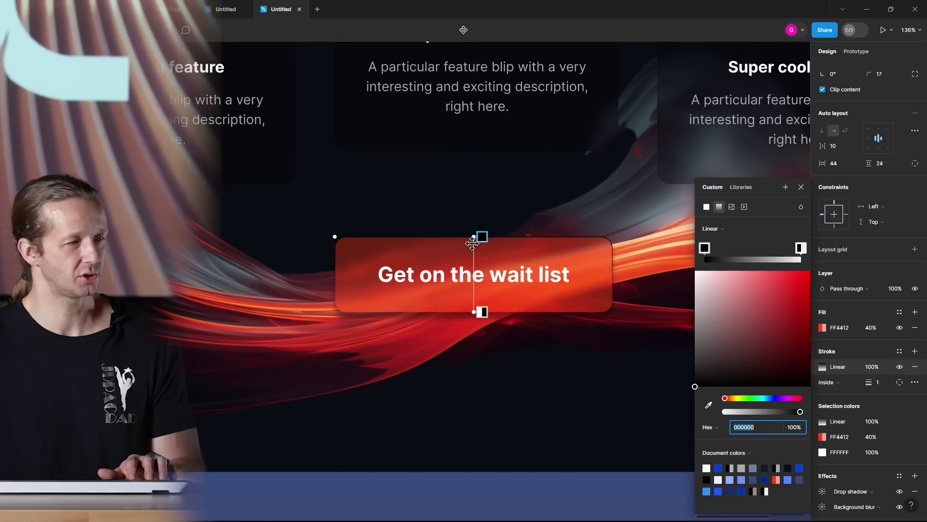
mouse_move(479, 241)
mouse_down()
mouse_move(361, 255)
mouse_move(340, 234)
mouse_up()
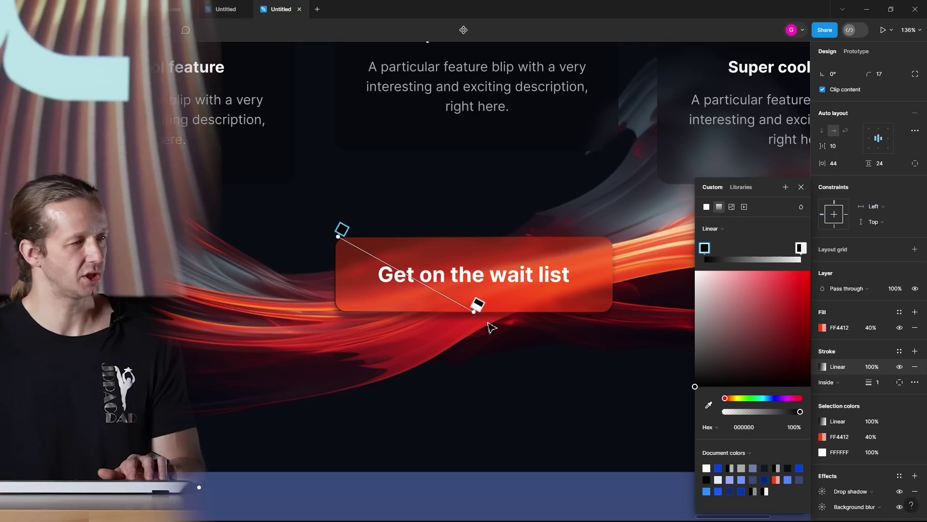
drag(478, 314, 613, 311)
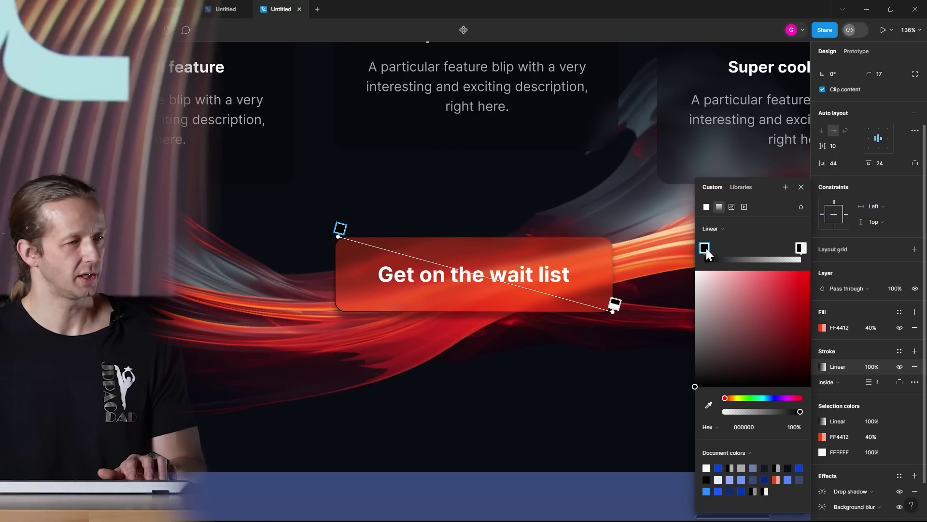
Step: Set the gradient stops to sampled peach and red-orange, adding an extra stop near the start
click(710, 402)
click(761, 87)
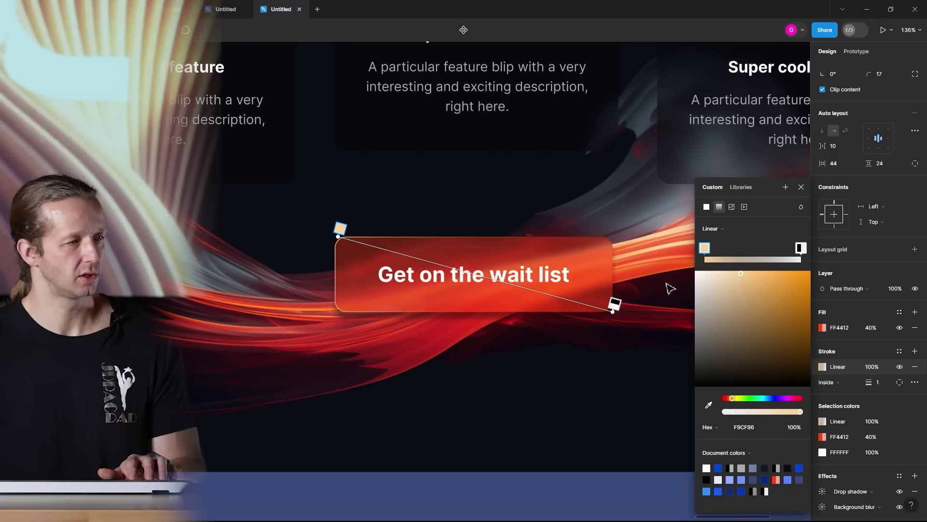
drag(799, 247, 743, 250)
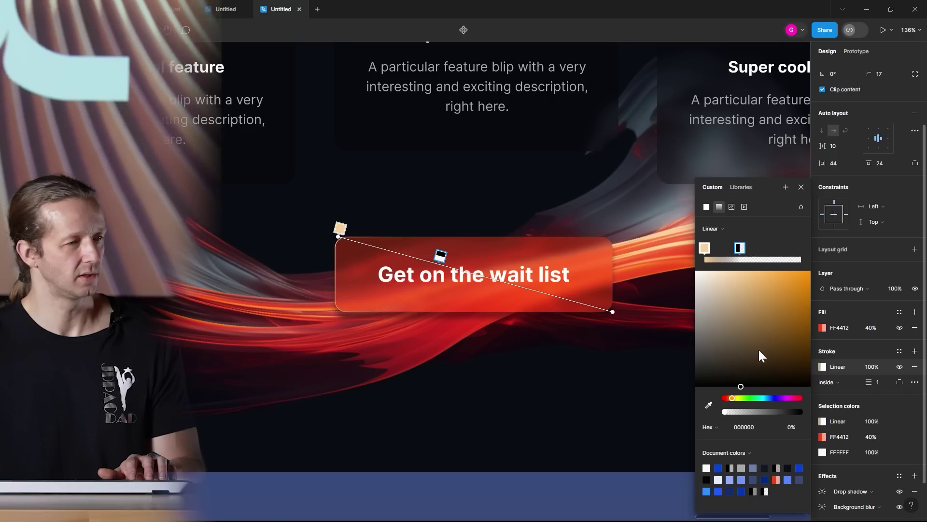
click(707, 405)
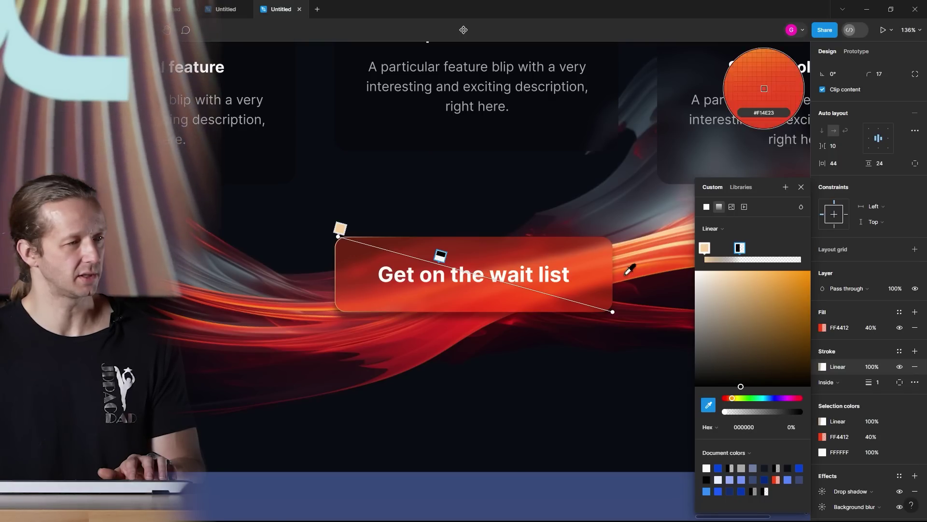
click(767, 83)
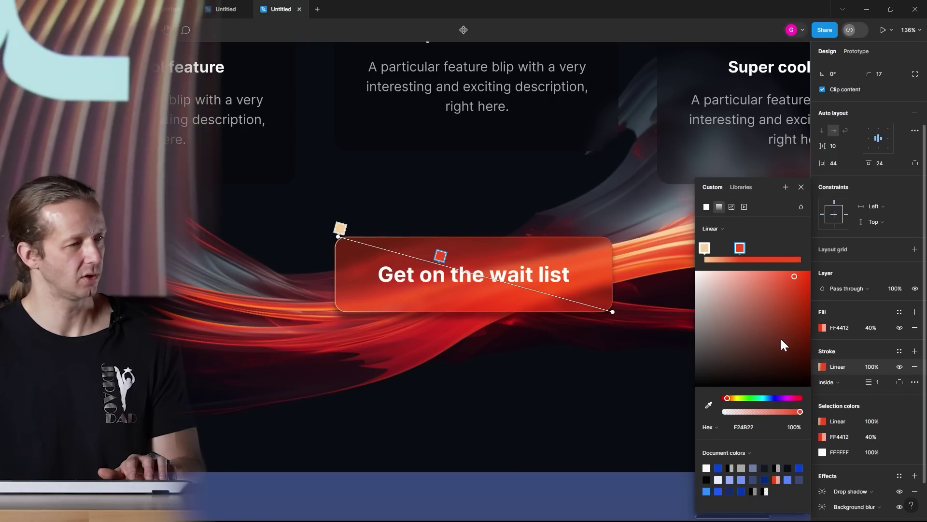
drag(721, 247, 714, 268)
click(704, 248)
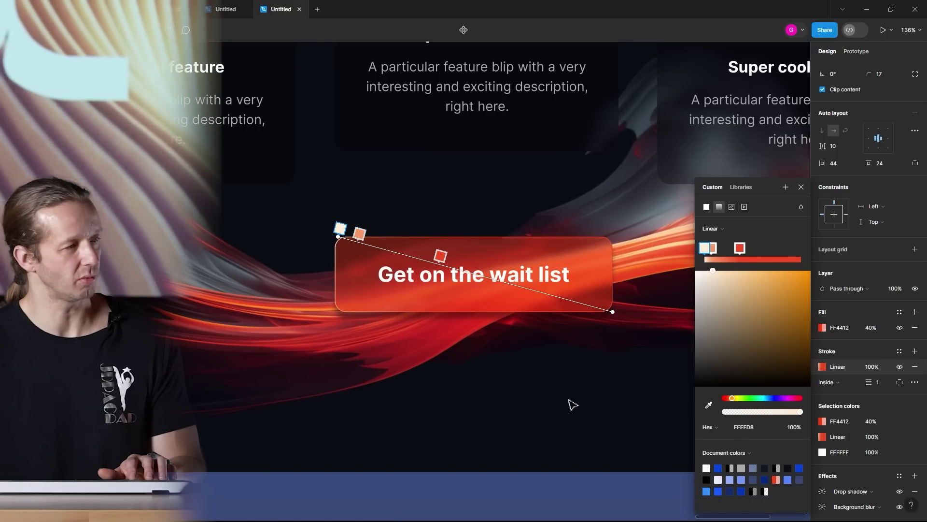
click(568, 500)
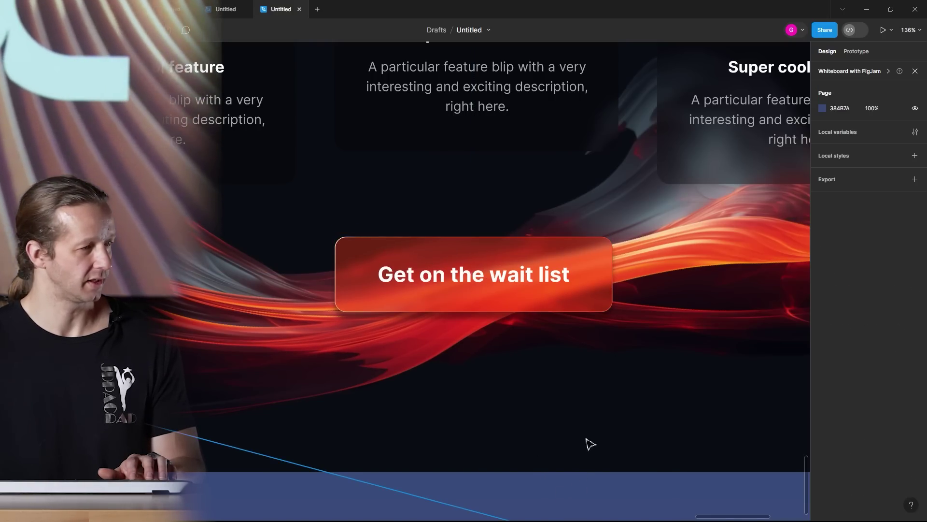
Step: Move the wait-list button about 50 px lower
scroll(612, 370, down, 8)
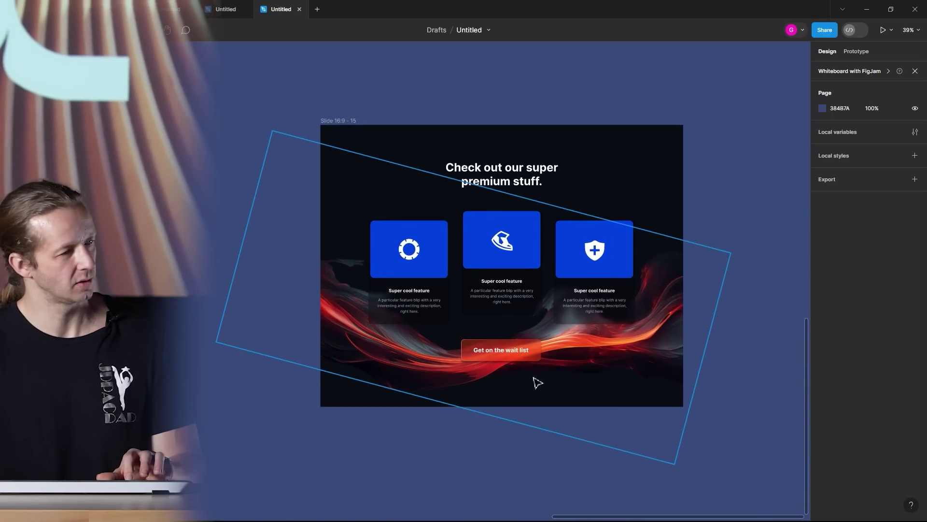
scroll(534, 381, up, 3)
drag(529, 346, 507, 341)
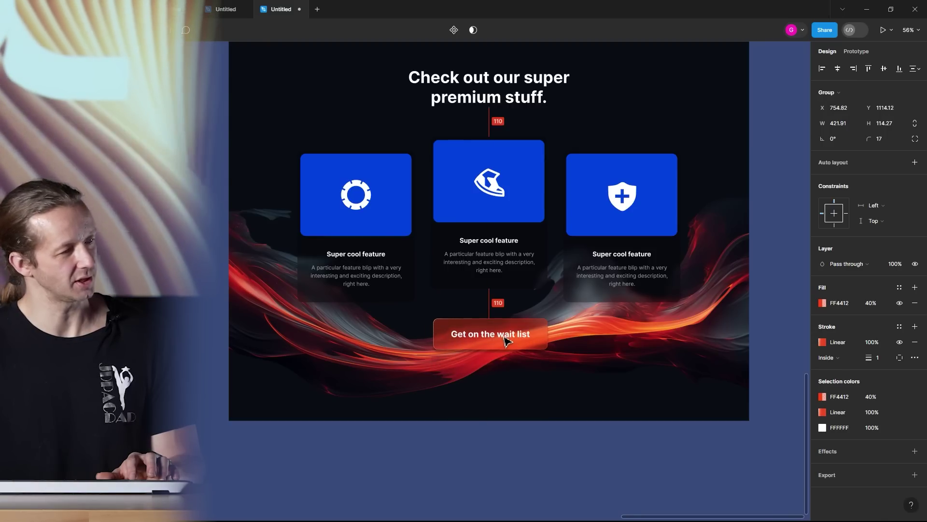
click(534, 374)
Step: Move slide 11 down to sit beside slide 15
click(517, 203)
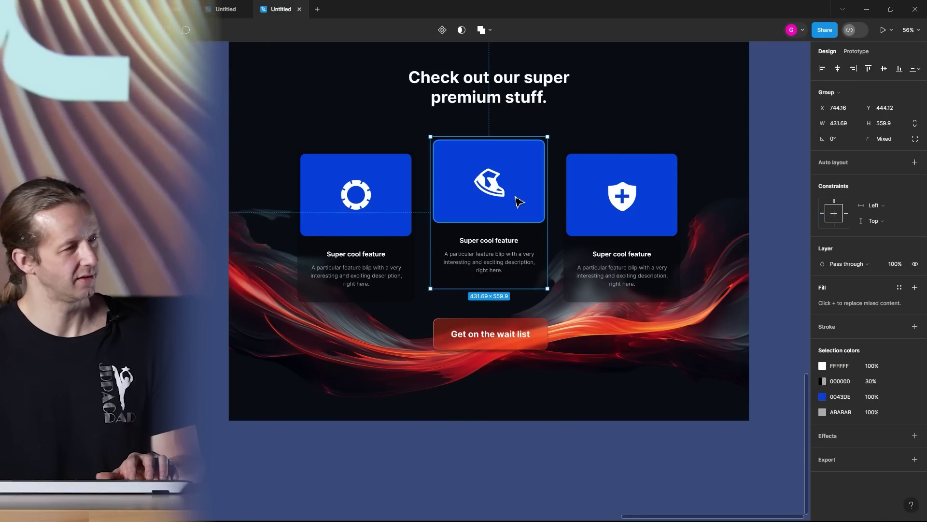
scroll(517, 203, down, 3)
click(782, 195)
scroll(699, 213, down, 5)
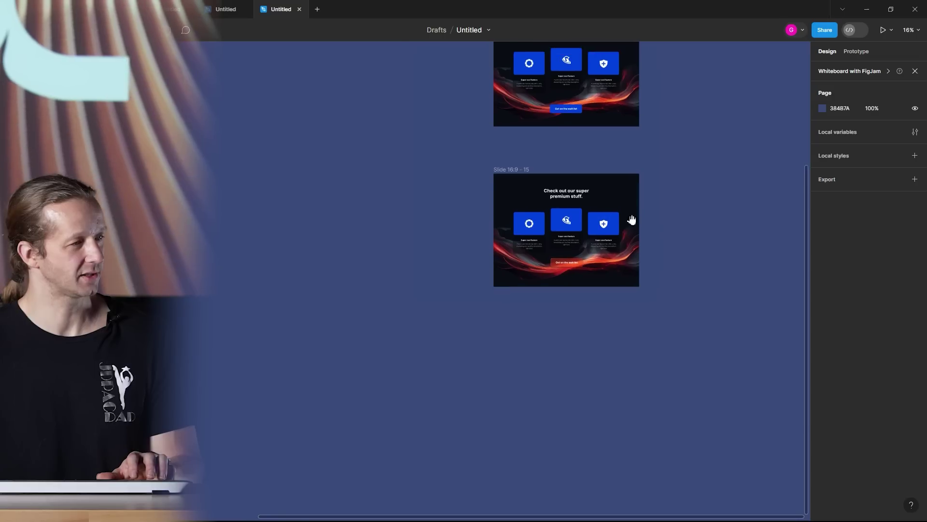
drag(632, 217, 541, 323)
drag(523, 275, 631, 376)
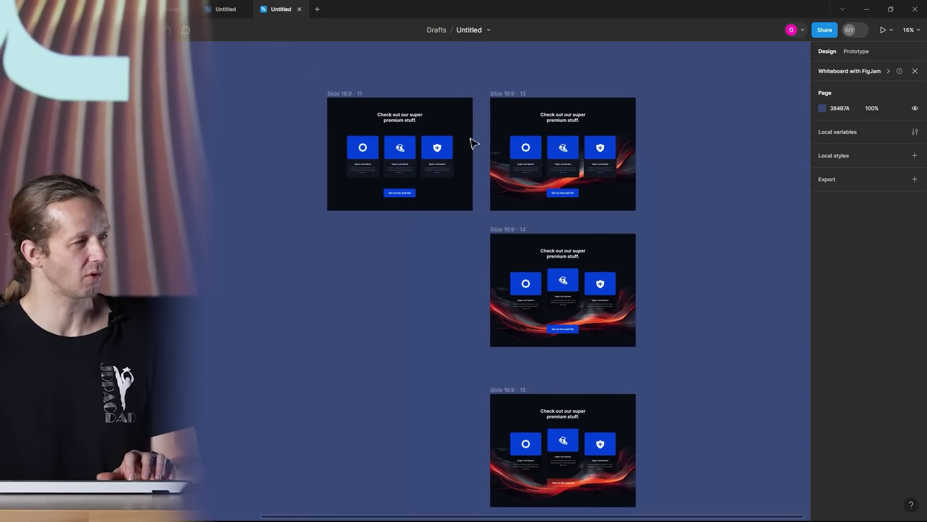
drag(340, 103, 342, 411)
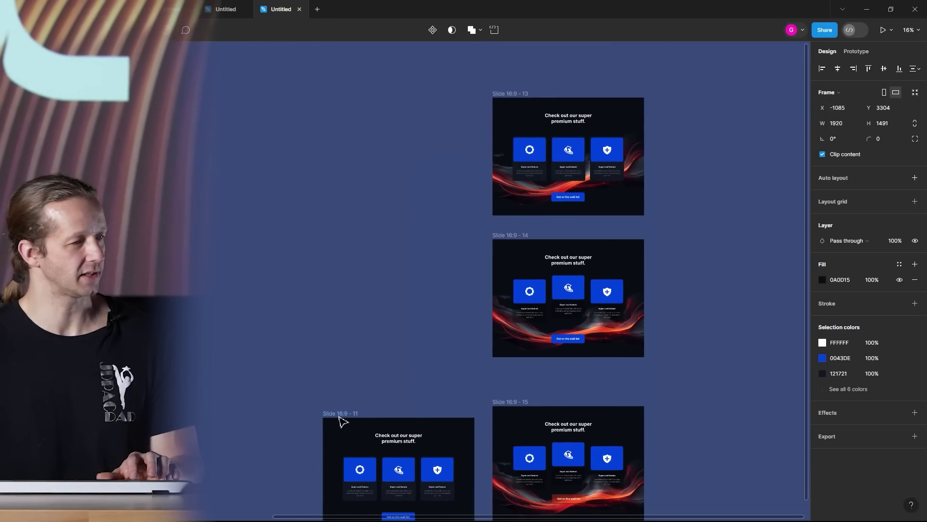
click(397, 365)
Step: Alt-drag slide 15 to duplicate it as Slide 16:9 - 16 below it
scroll(397, 365, down, 5)
ctrl+scroll(428, 288, up, 10)
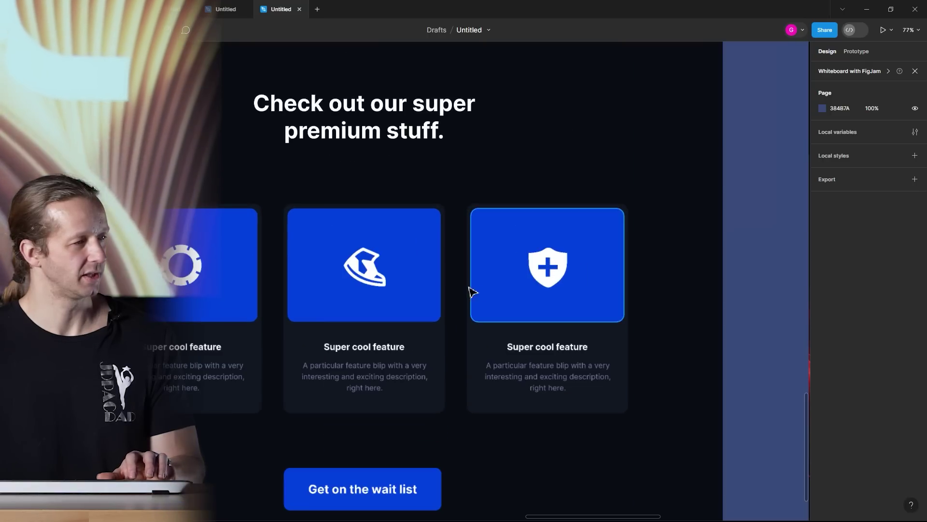
drag(471, 290, 588, 285)
ctrl+scroll(613, 285, down, 2)
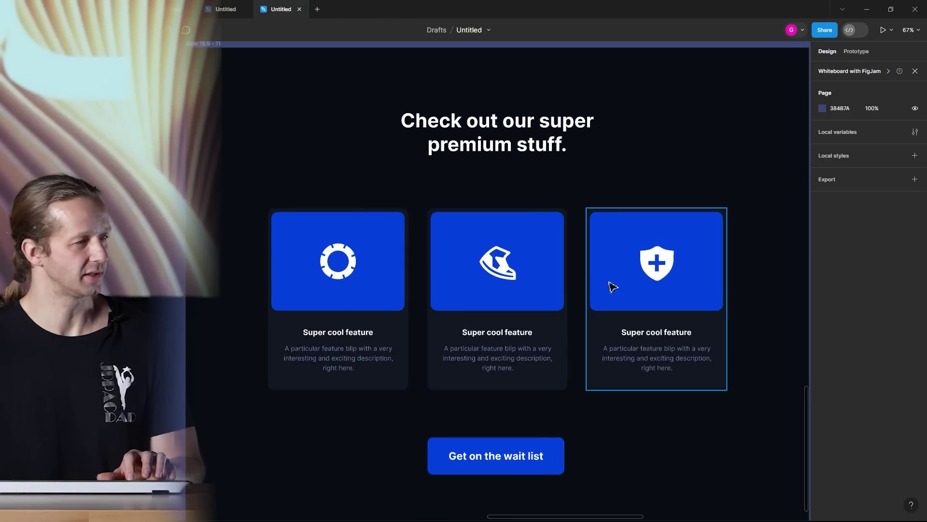
drag(700, 281, 456, 281)
drag(792, 277, 394, 258)
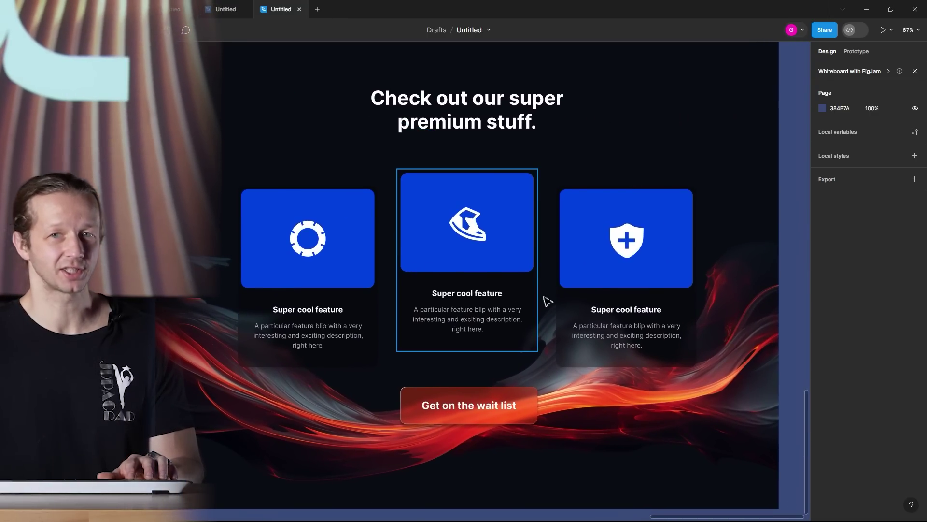
ctrl+scroll(735, 300, down, 5)
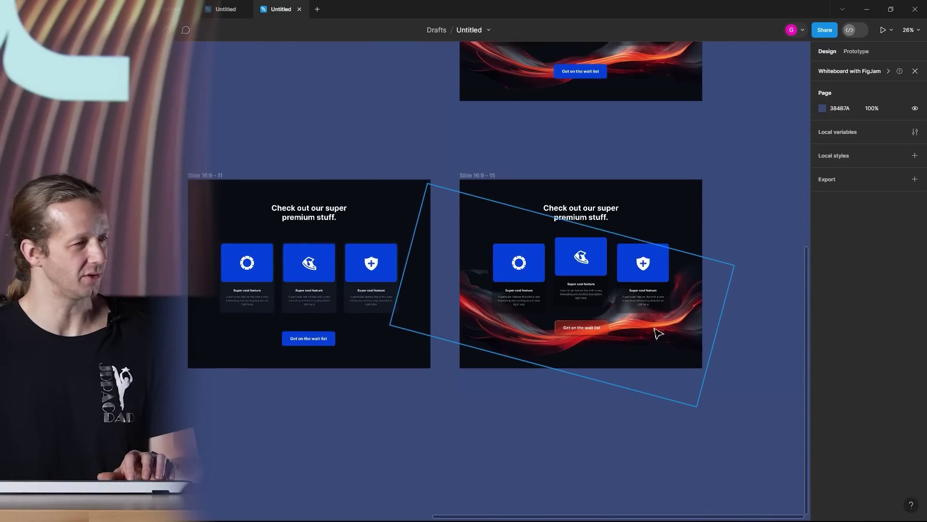
drag(623, 334, 597, 308)
click(454, 149)
drag(449, 169, 388, 199)
click(414, 399)
ctrl+scroll(586, 261, up, 5)
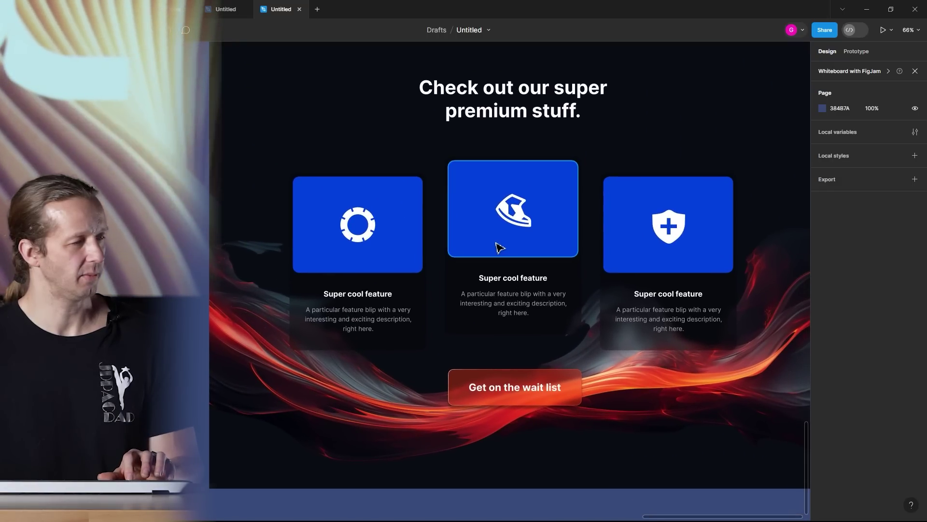
Step: Delete the blue rectangles from the three feature cards
click(500, 247)
shift+click(420, 262)
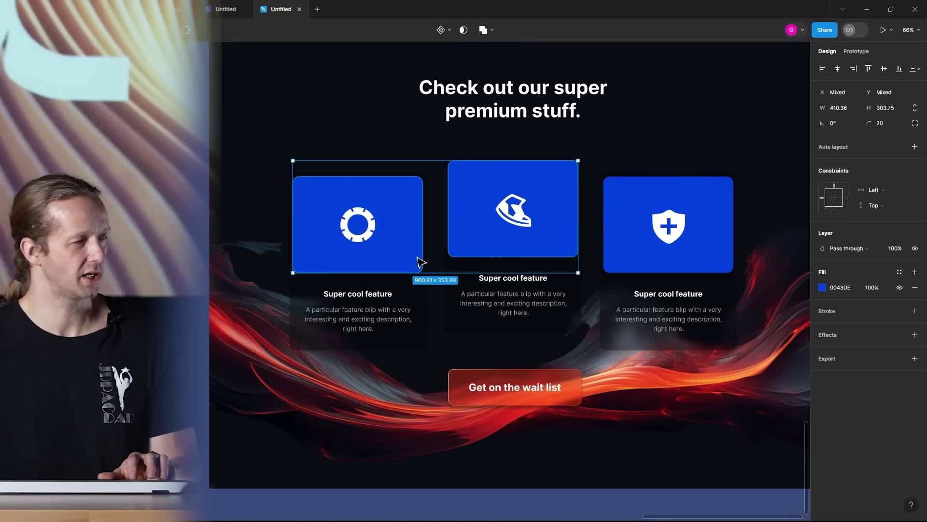
shift+click(669, 262)
key(Delete)
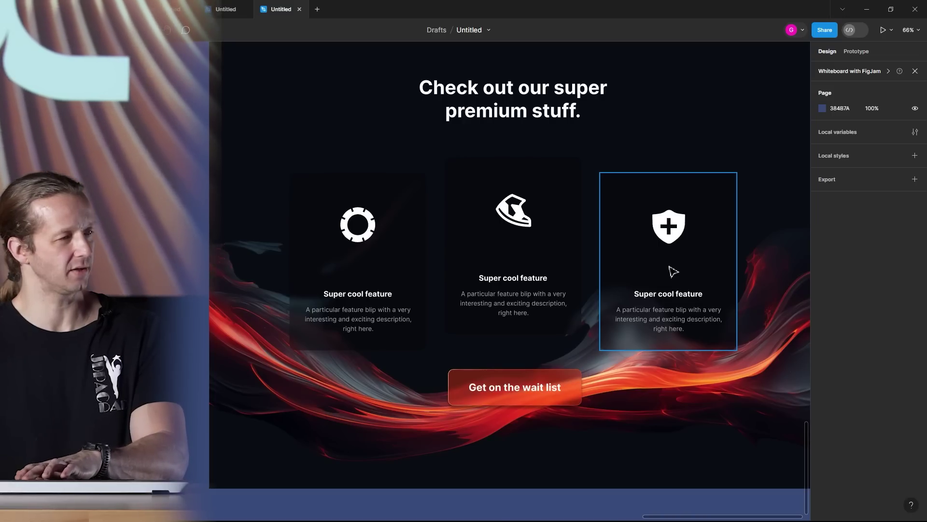
click(516, 264)
click(402, 308)
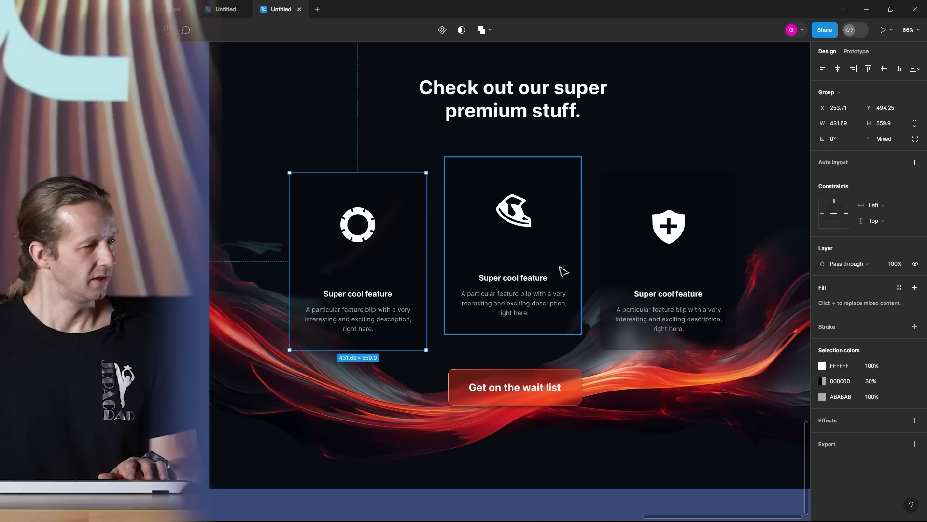
click(174, 257)
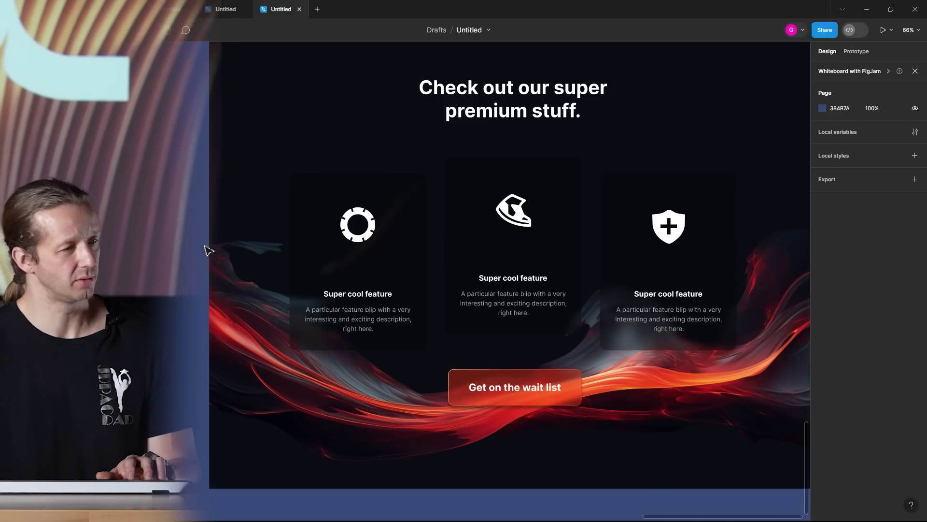
Step: Nudge all six card titles and descriptions upward with Shift+Up
ctrl+click(359, 295)
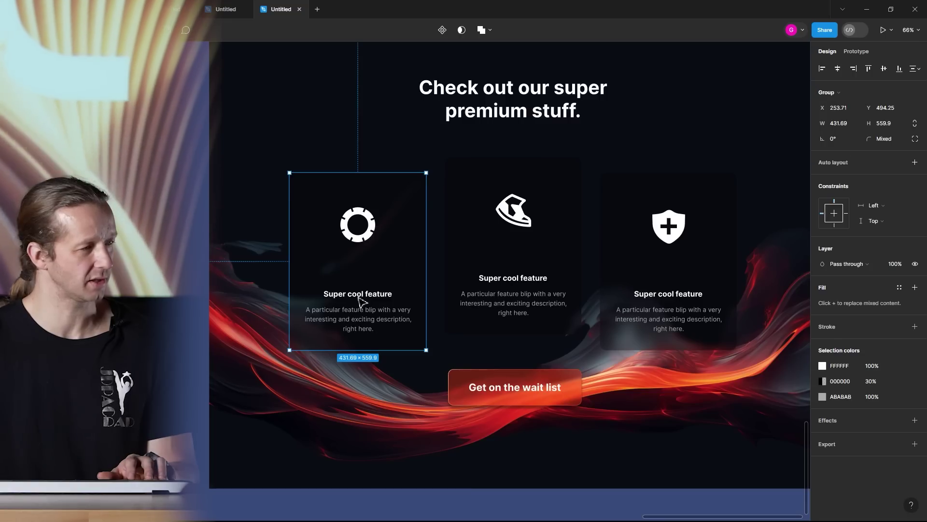
ctrl+shift+click(365, 318)
ctrl+shift+click(487, 278)
ctrl+shift+click(492, 303)
ctrl+shift+click(650, 294)
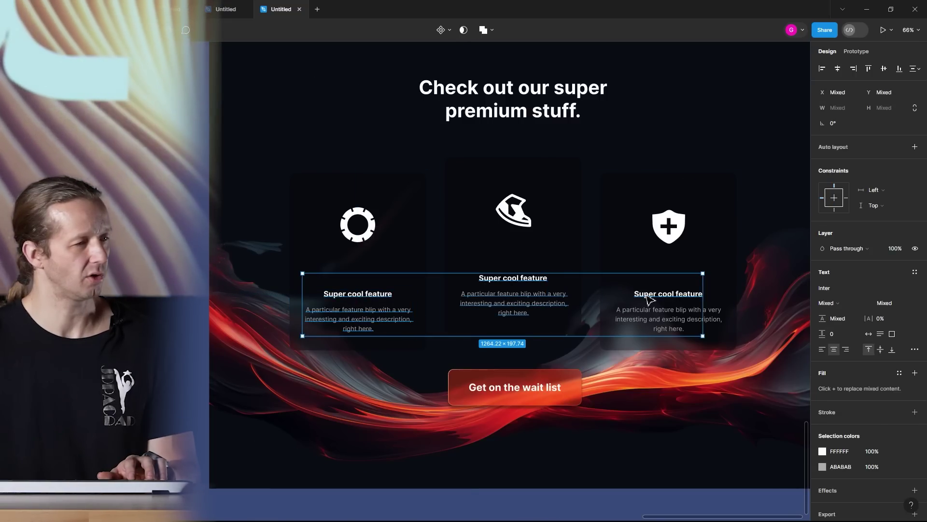
ctrl+shift+click(675, 320)
key(shift+Up)
key(shift+Up)
key(shift+Up)
key(shift+Up)
key(shift+Up)
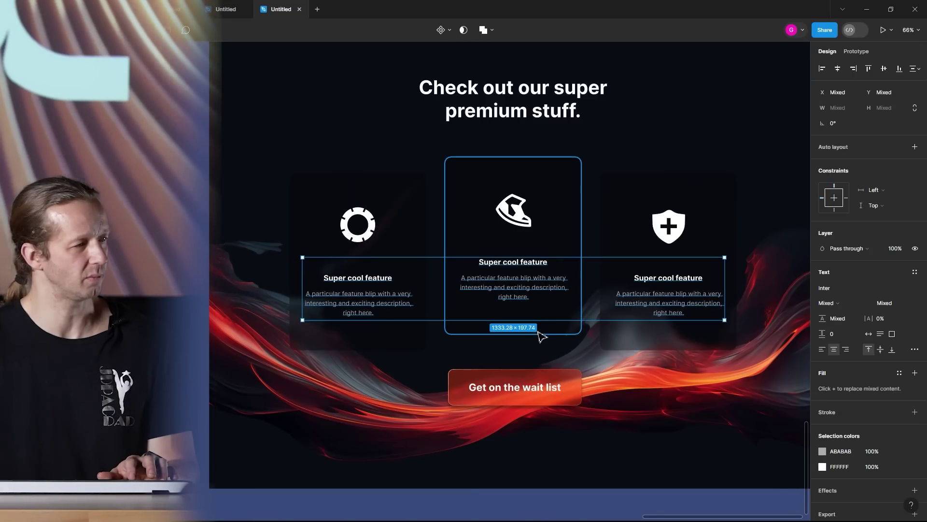
Step: Shorten the three card backgrounds from 559.9 to 526.86 tall
click(538, 331)
shift+click(394, 341)
shift+click(646, 344)
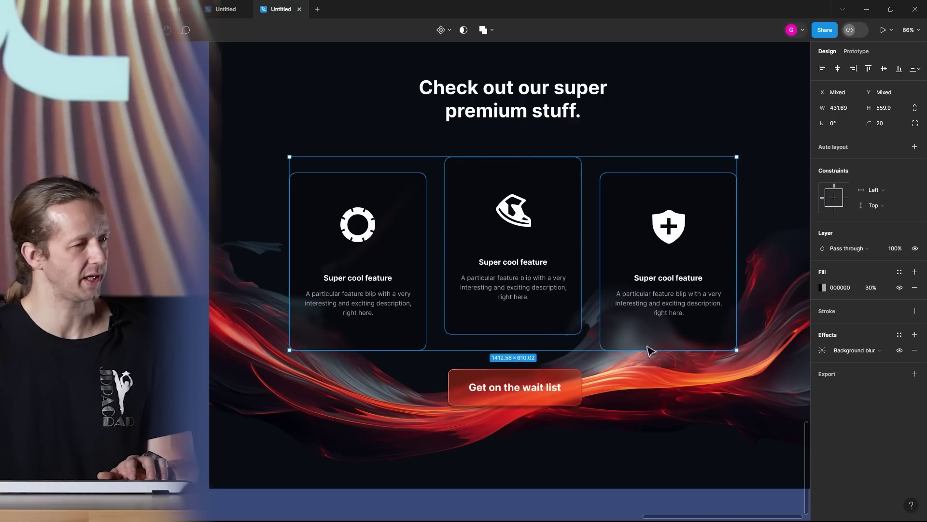
drag(651, 351, 651, 339)
click(321, 103)
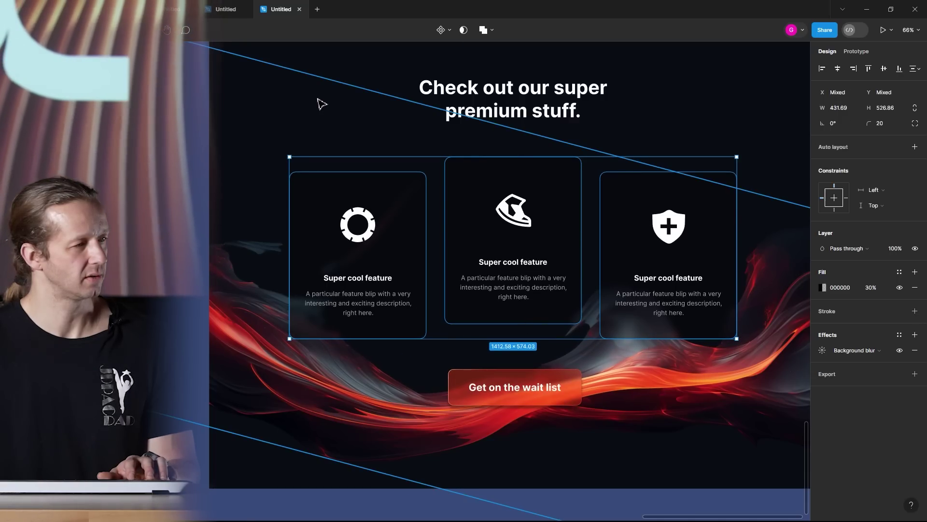
Step: Add a linear-gradient stroke to all three feature cards
click(643, 257)
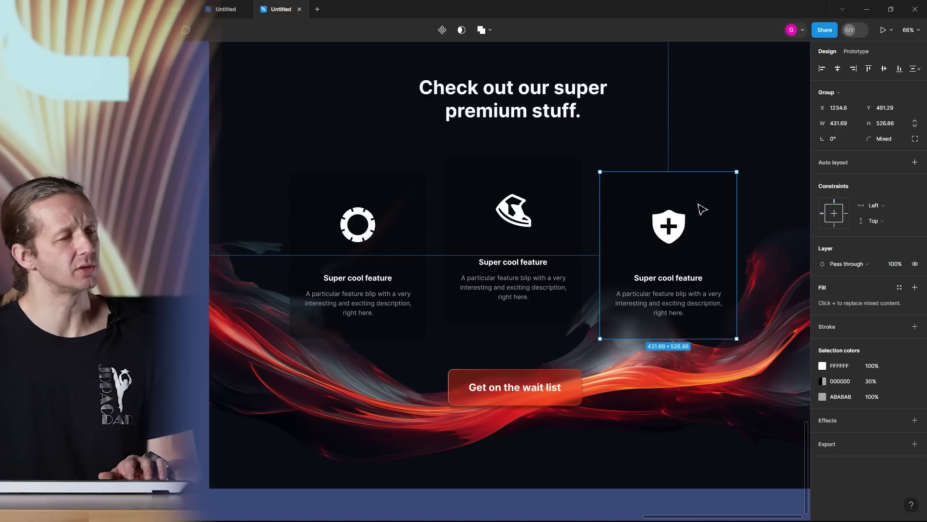
click(563, 191)
shift+click(654, 197)
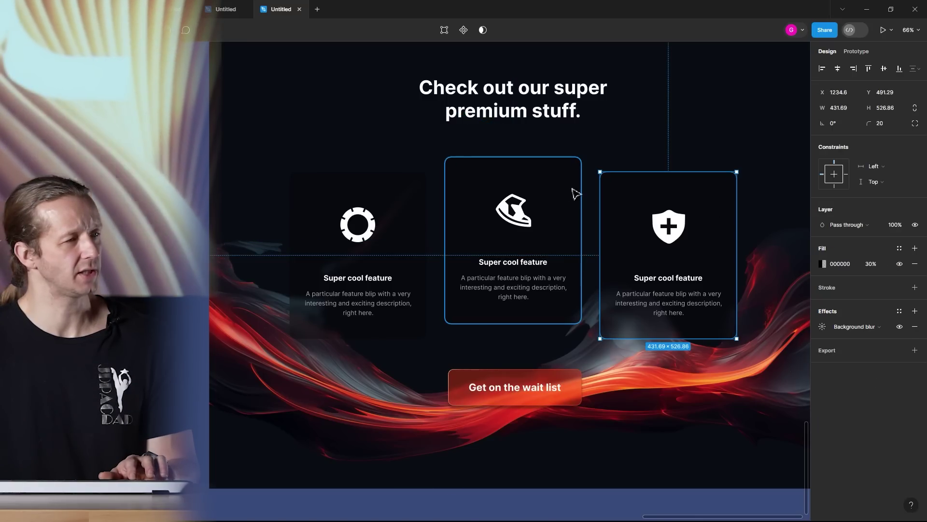
shift+click(378, 183)
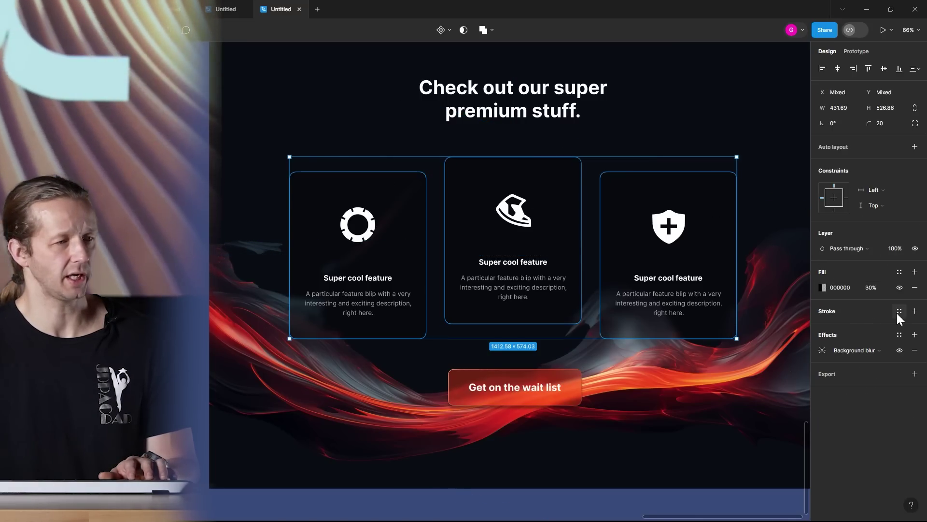
click(914, 311)
click(823, 326)
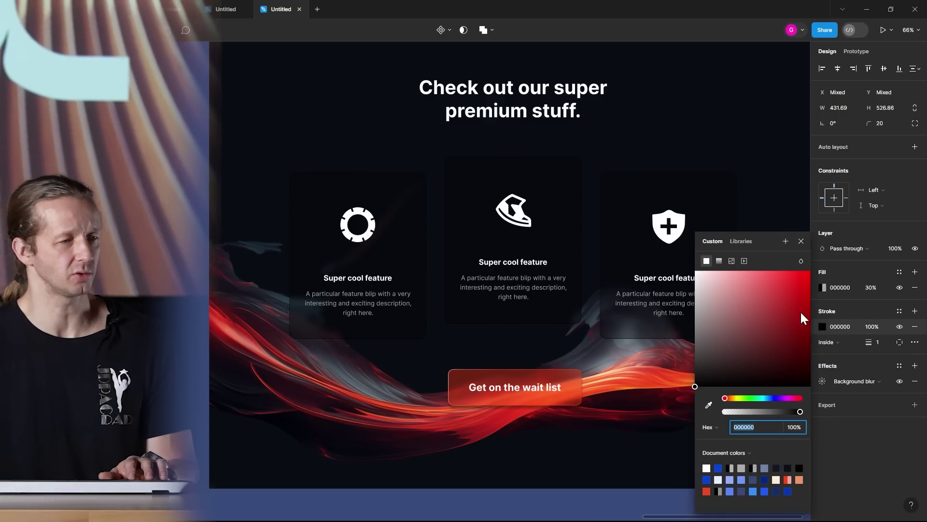
click(718, 260)
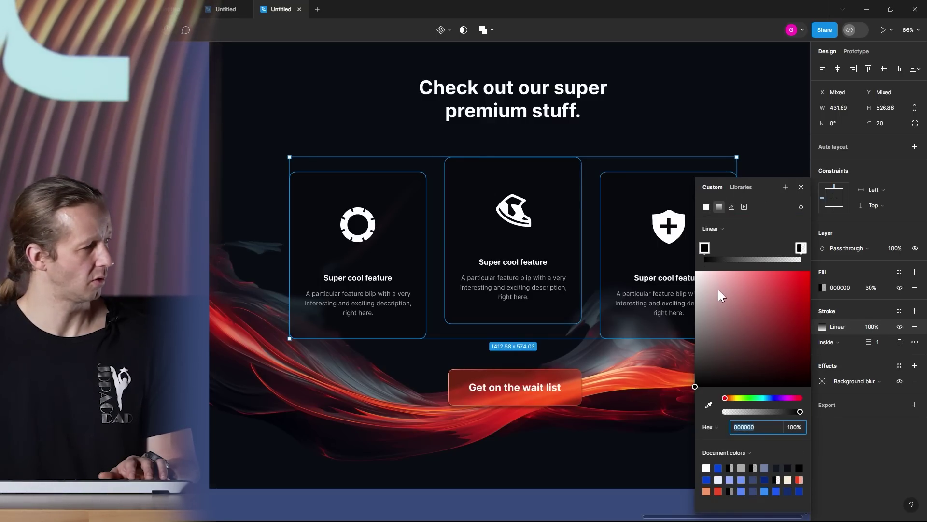
Step: Set the first gradient stop to a sampled, slightly lightened blue-grey
drag(720, 291, 685, 269)
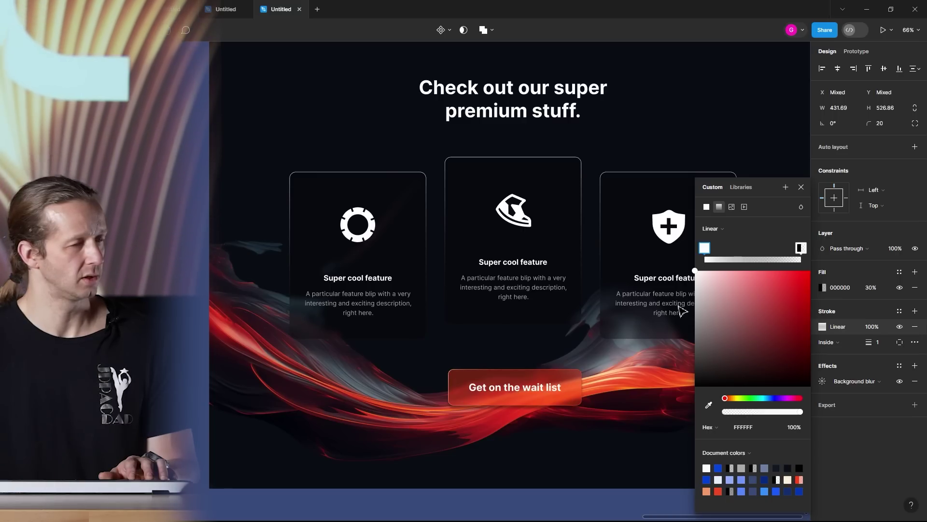
drag(679, 307, 638, 242)
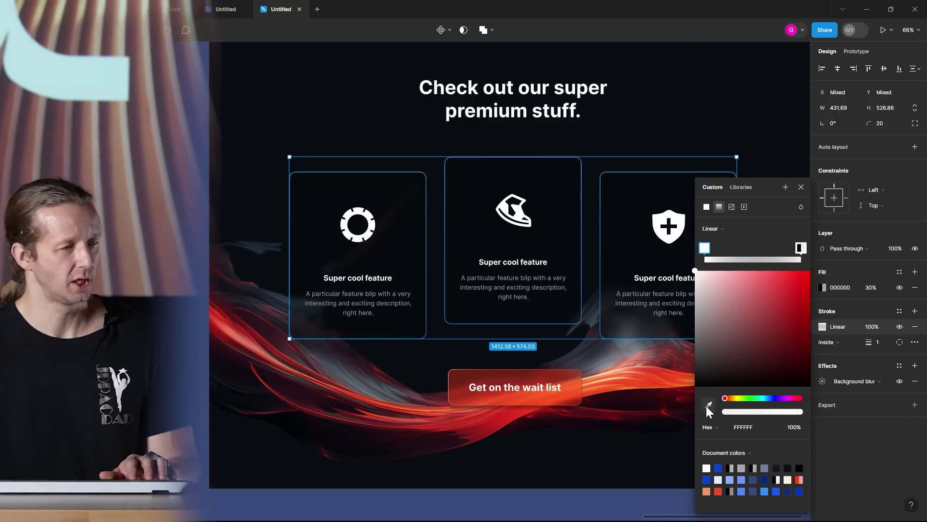
click(708, 405)
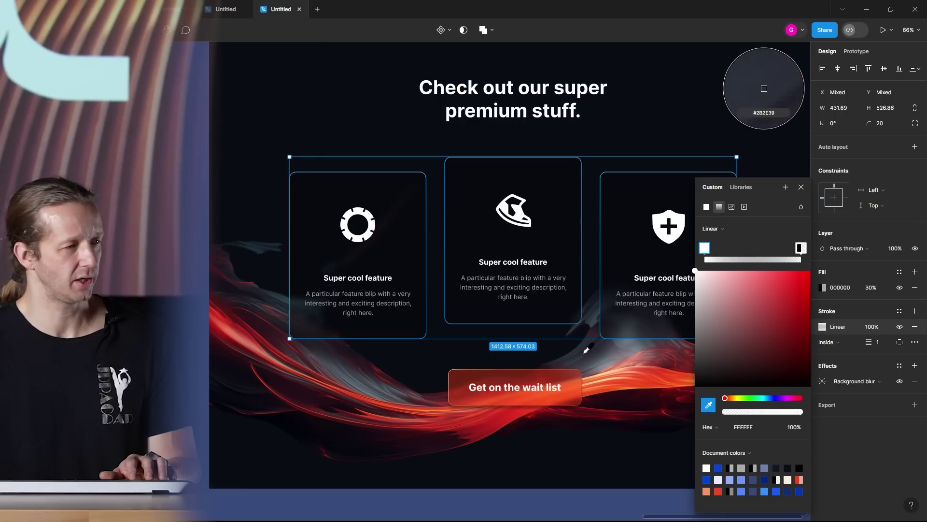
click(764, 88)
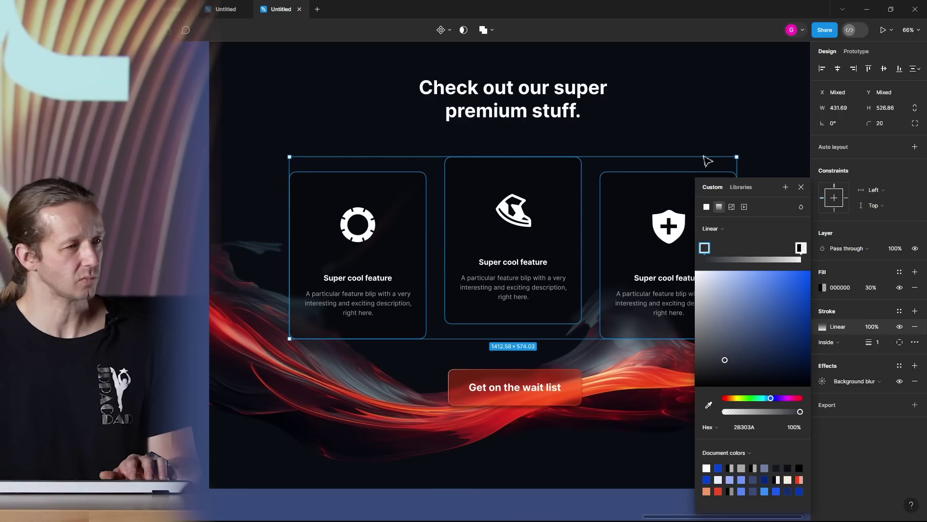
drag(720, 292, 727, 358)
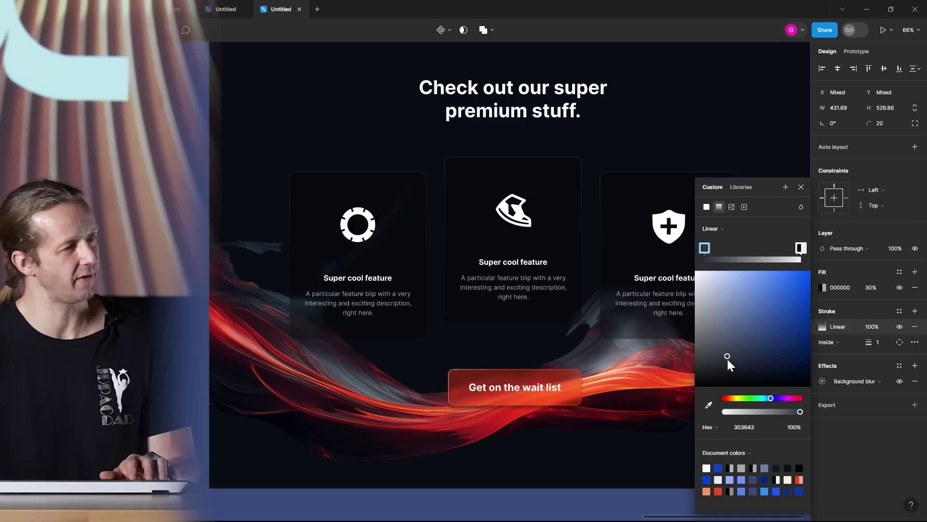
Step: Add an opaque black middle stop and set the end stop to dark slate 20252E
drag(799, 249, 750, 248)
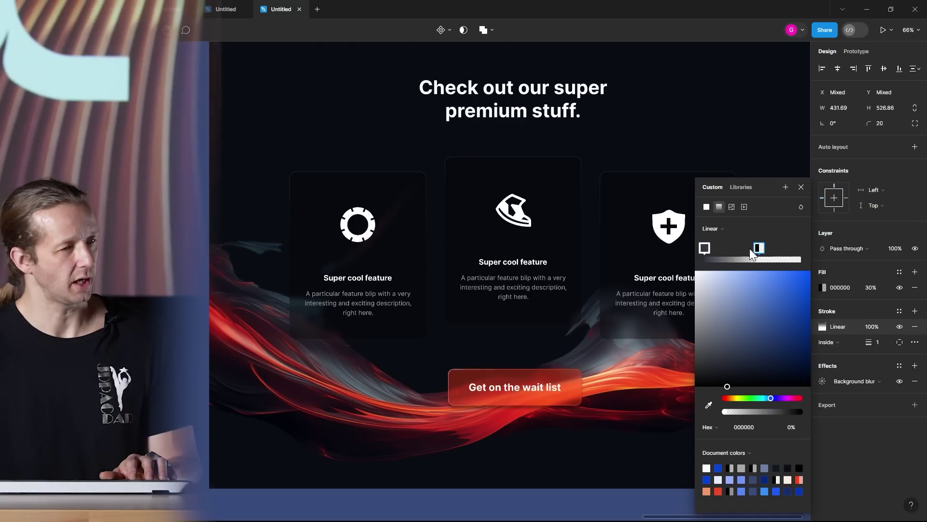
drag(730, 412, 807, 412)
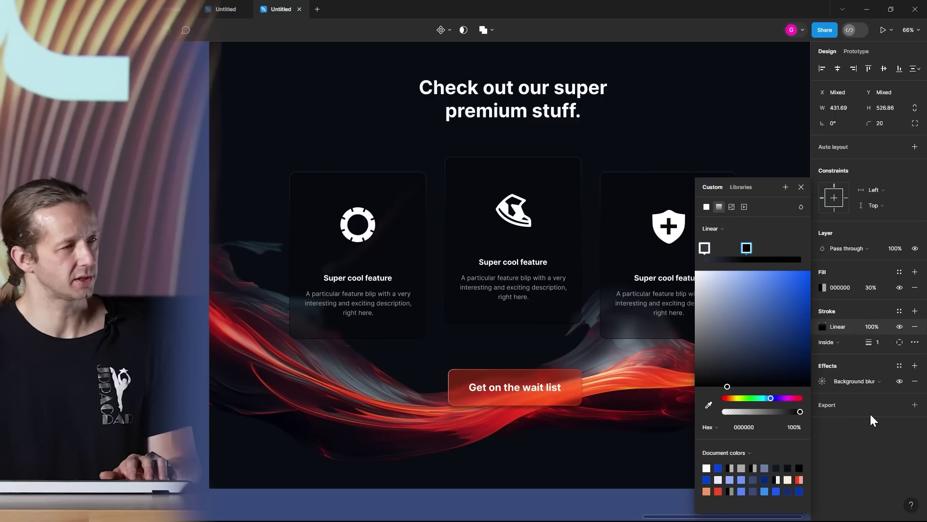
drag(773, 248, 794, 249)
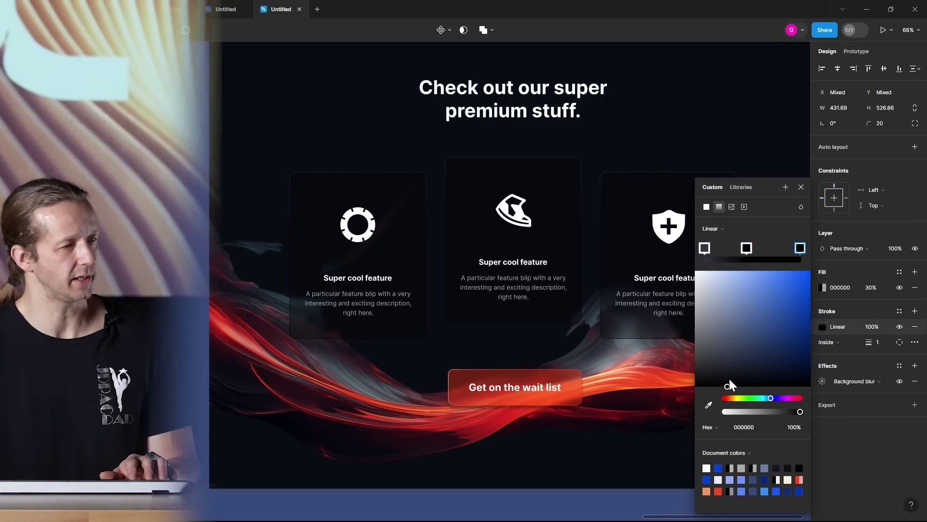
mouse_move(730, 380)
mouse_down()
mouse_move(730, 360)
mouse_move(729, 369)
mouse_up()
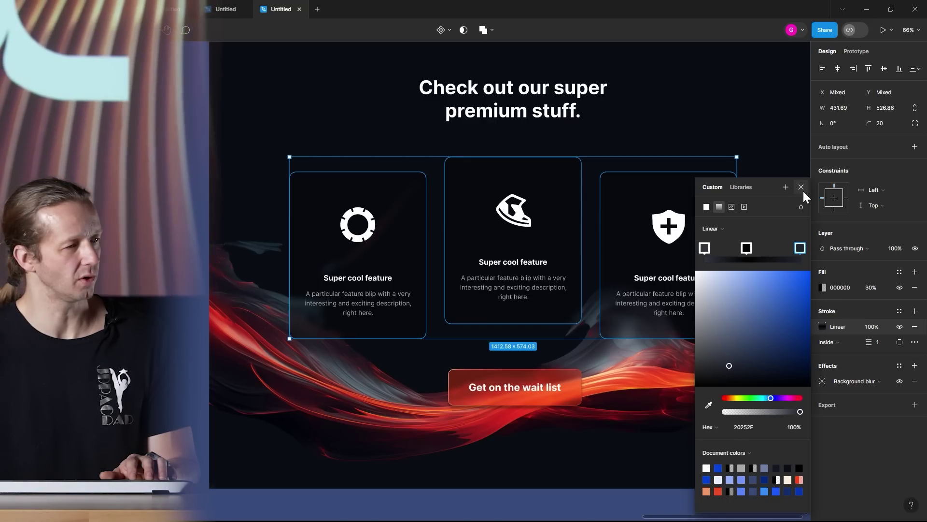
click(802, 189)
click(416, 192)
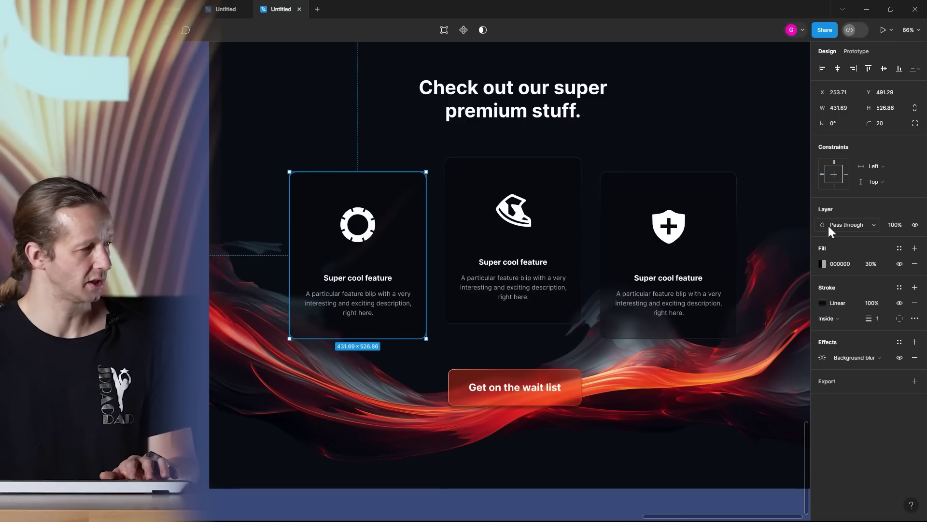
Step: Angle the left card's stroke gradient from top-left to bottom-right
click(822, 264)
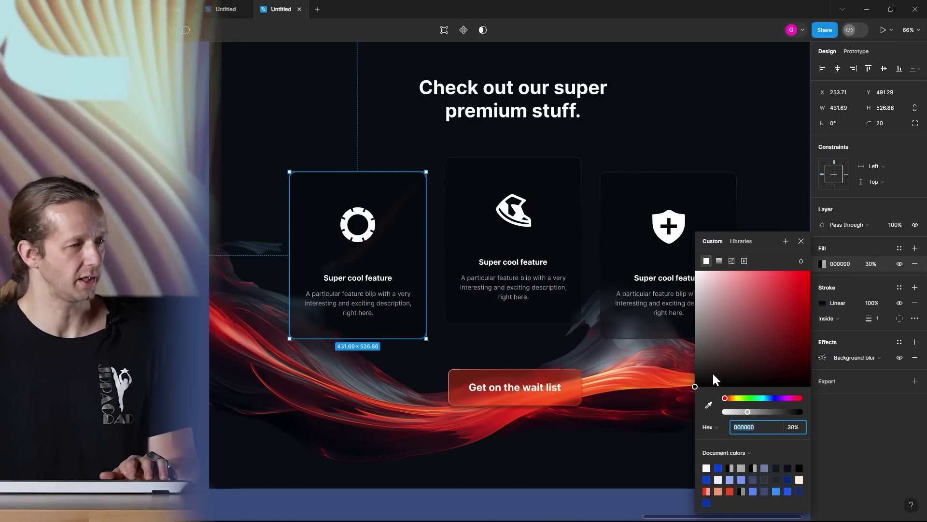
key(Escape)
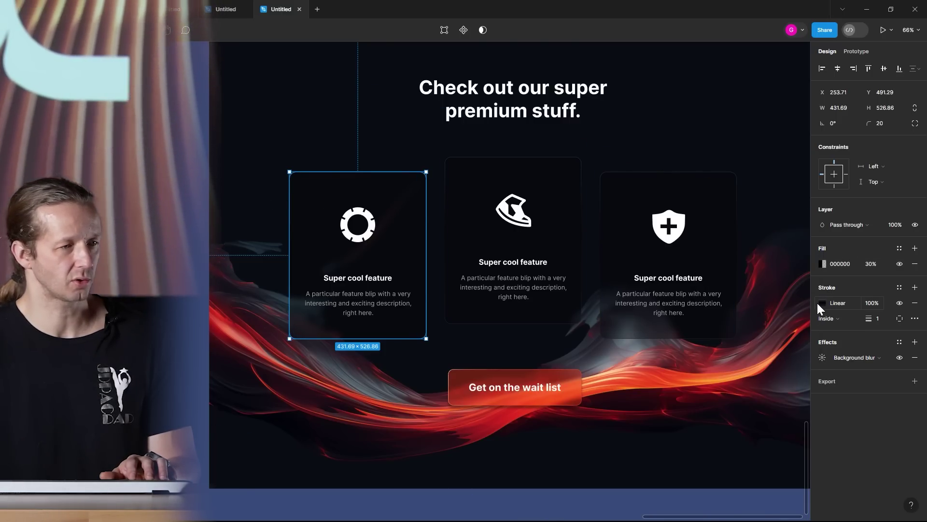
click(821, 303)
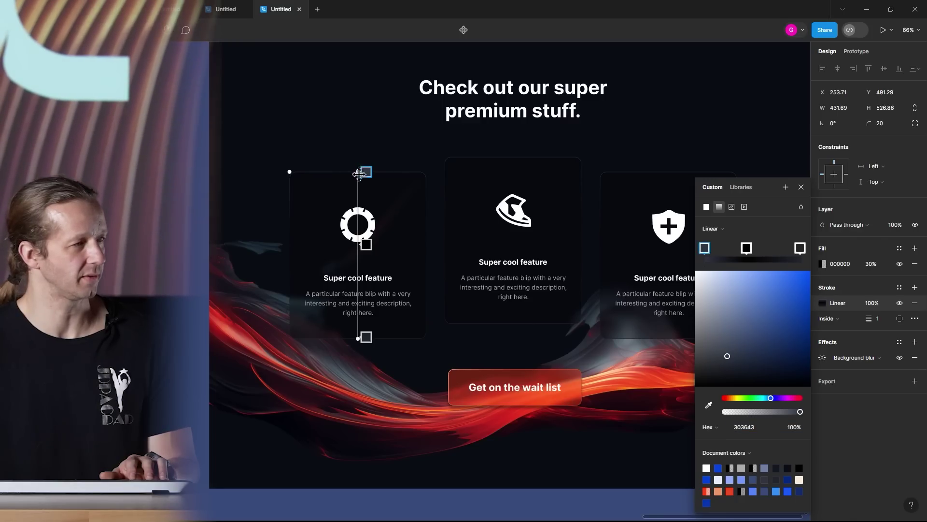
drag(366, 172, 301, 169)
drag(363, 339, 419, 318)
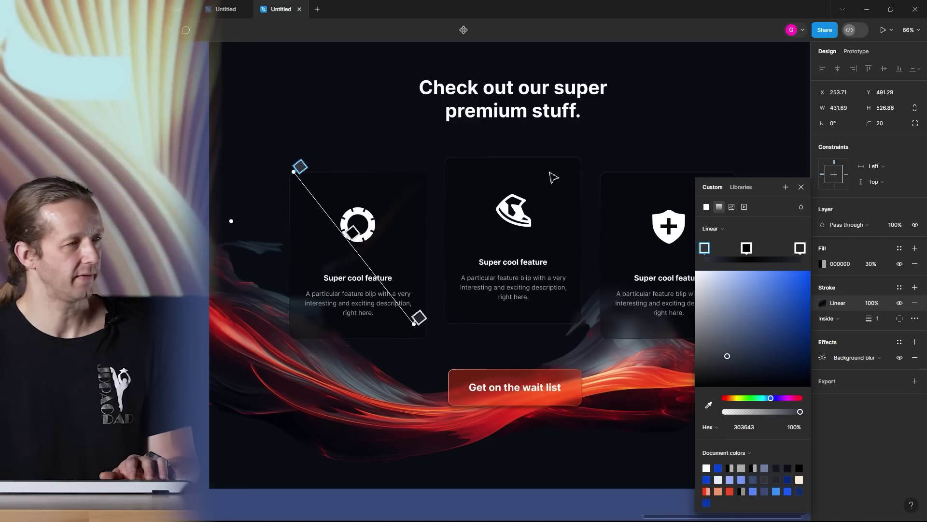
Step: Angle the middle card's stroke gradient diagonally from its top-left corner
click(531, 180)
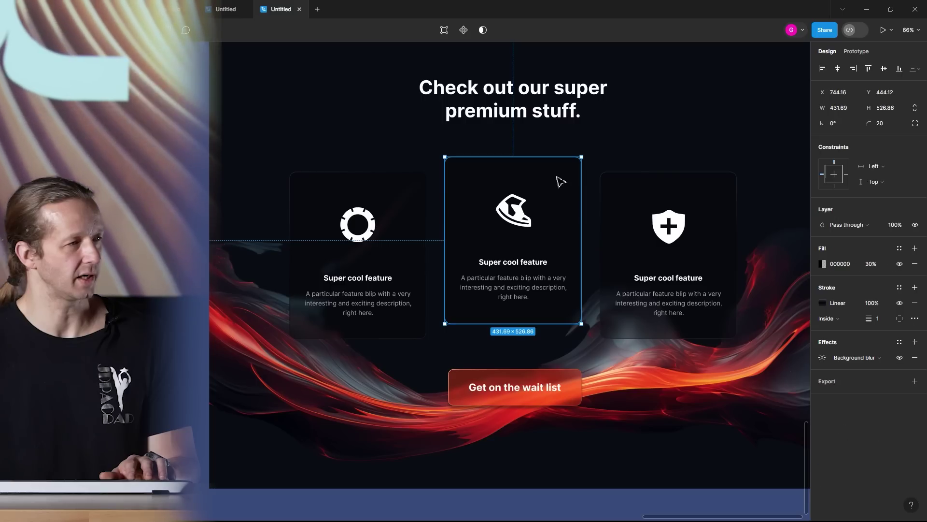
click(821, 303)
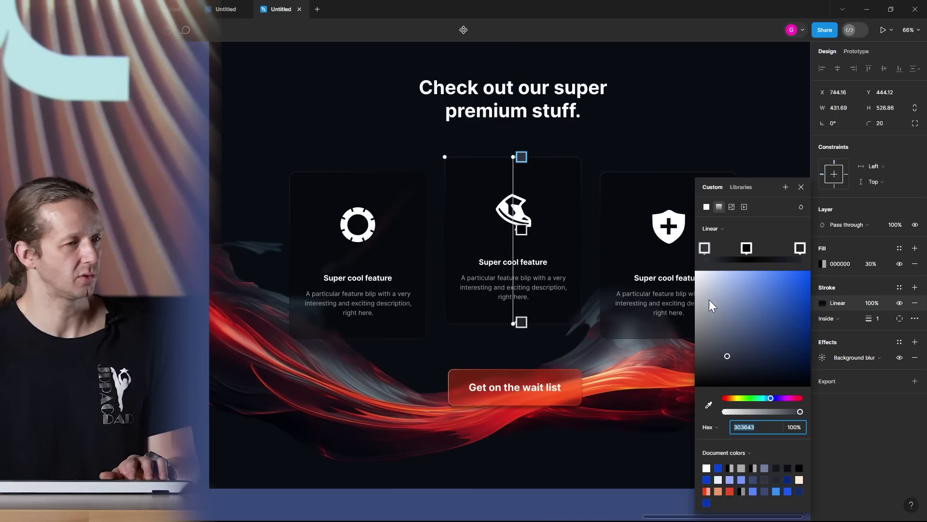
drag(514, 159, 460, 156)
drag(522, 322, 572, 325)
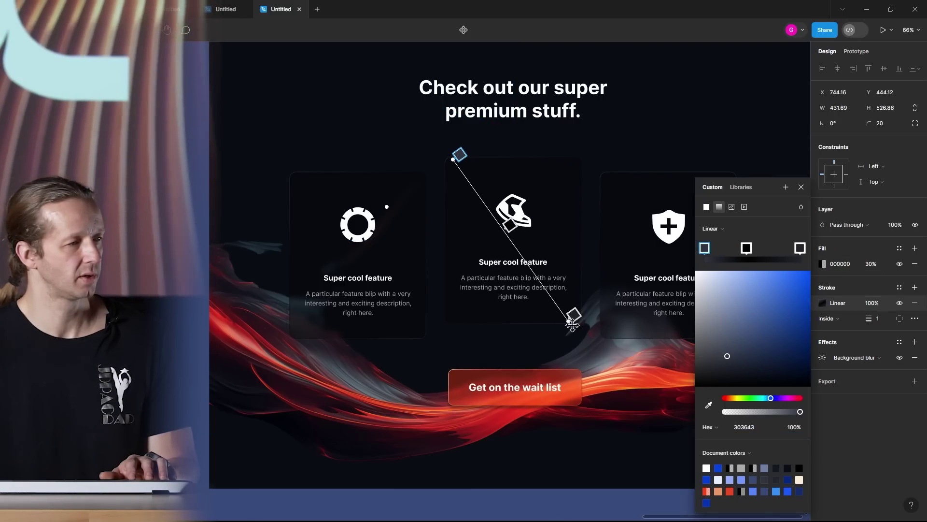
click(657, 169)
Step: Run the right card's stroke gradient from top-left to bottom-right as well
click(681, 191)
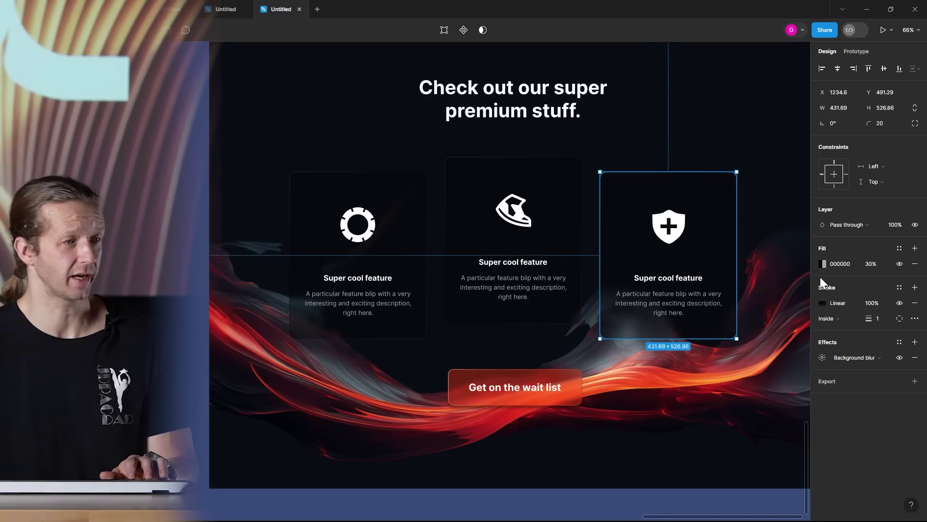
click(822, 264)
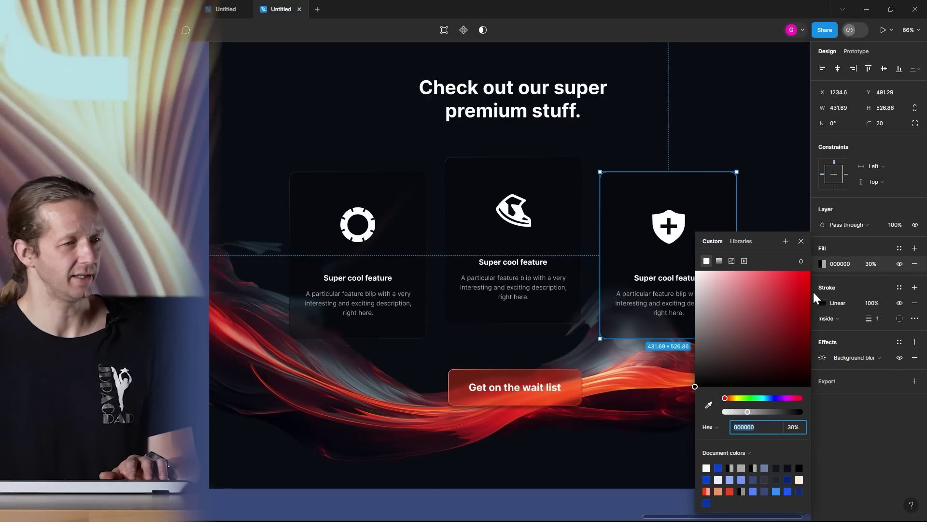
click(820, 303)
drag(677, 172, 610, 169)
drag(674, 346, 701, 345)
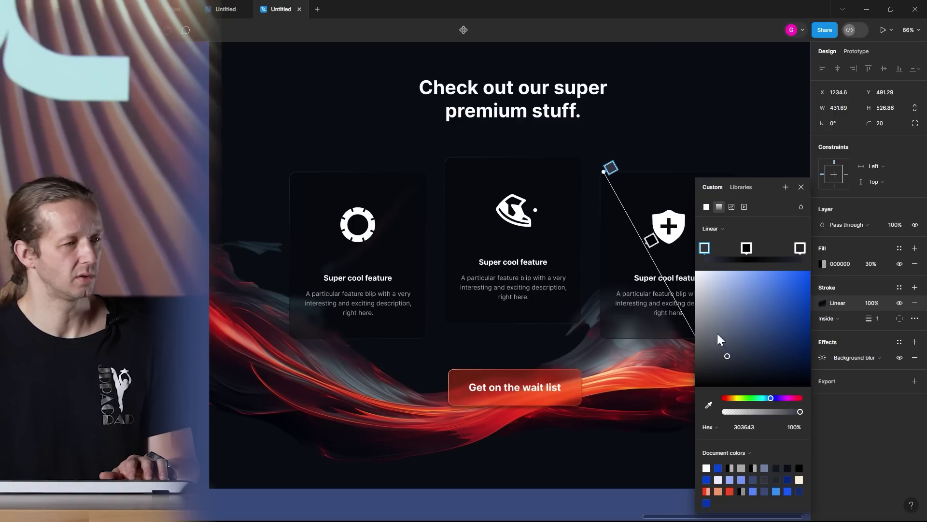
click(801, 187)
Step: Duplicate the slide with Ctrl+D to create Slide 16:9 - 17
key(Escape)
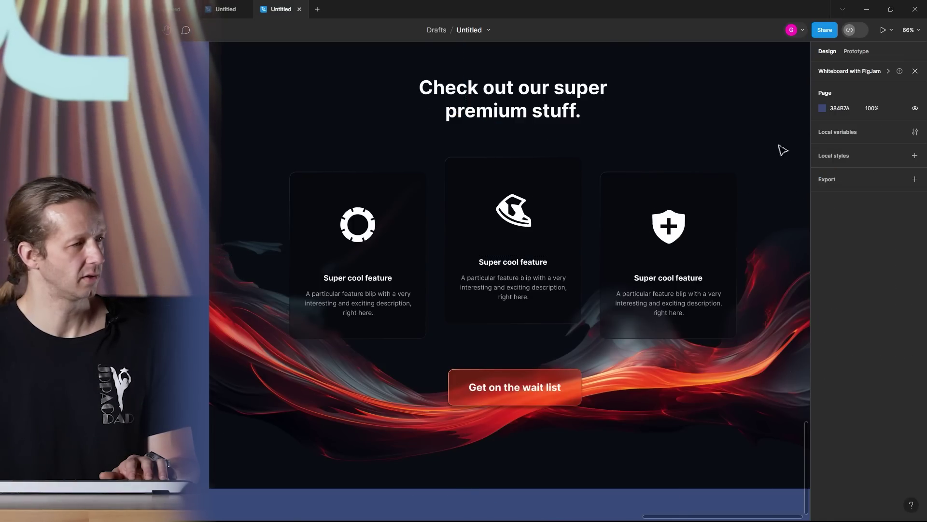
scroll(623, 249, down, 5)
scroll(532, 302, right, 3)
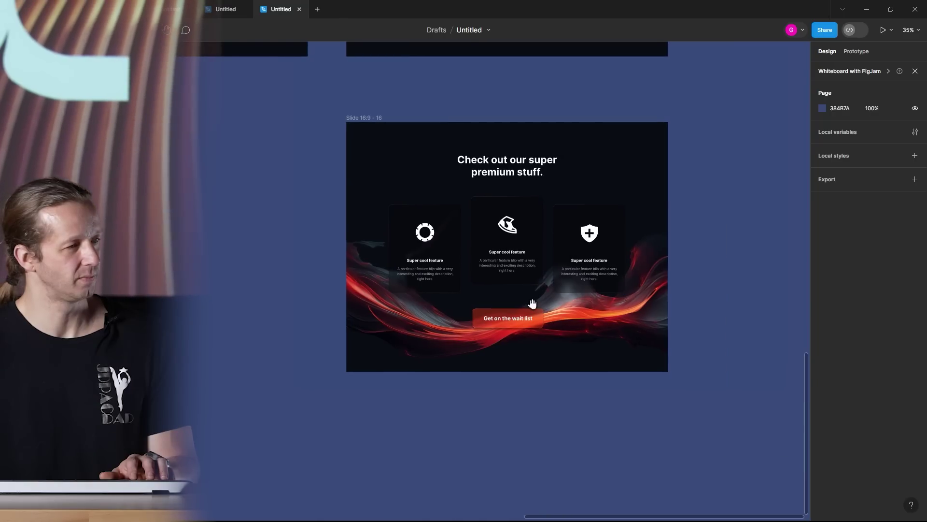
scroll(464, 311, down, 1)
scroll(464, 311, right, 1)
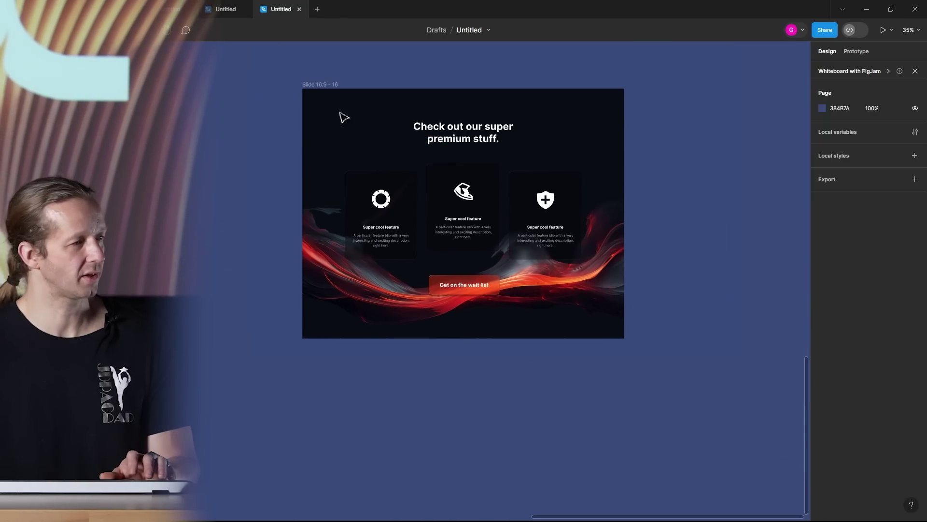
click(319, 86)
key(ctrl+d)
click(279, 399)
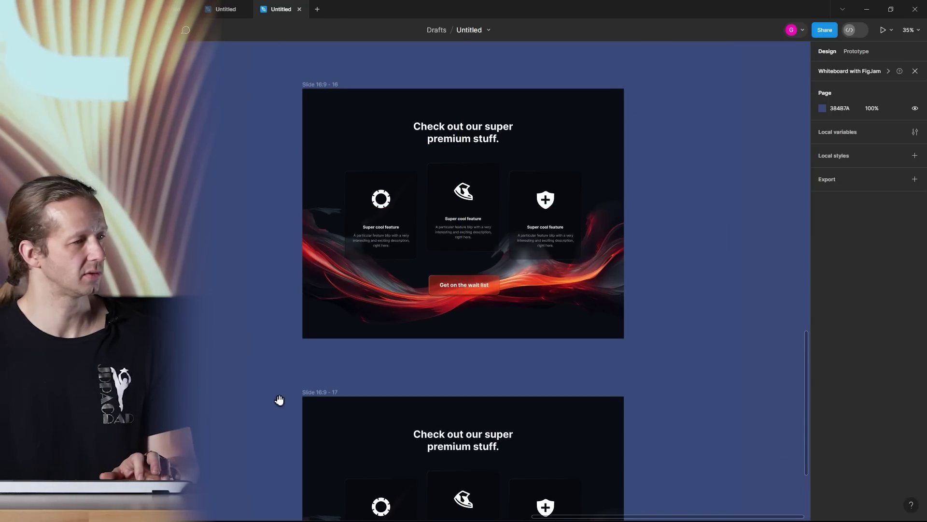
Step: Hide the 000000 30% fill on the copy's three feature cards
scroll(312, 254, down, 5)
scroll(485, 382, up, 5)
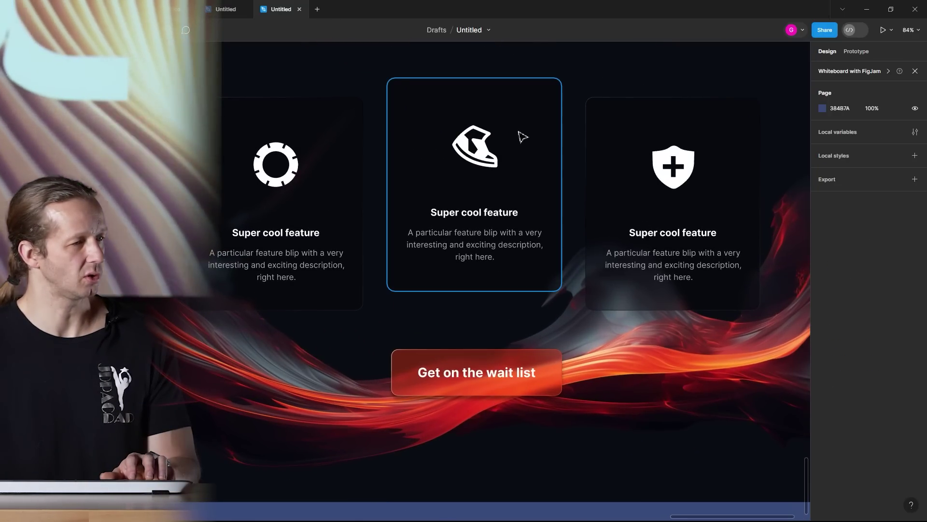
click(524, 136)
shift+click(635, 131)
shift+click(361, 121)
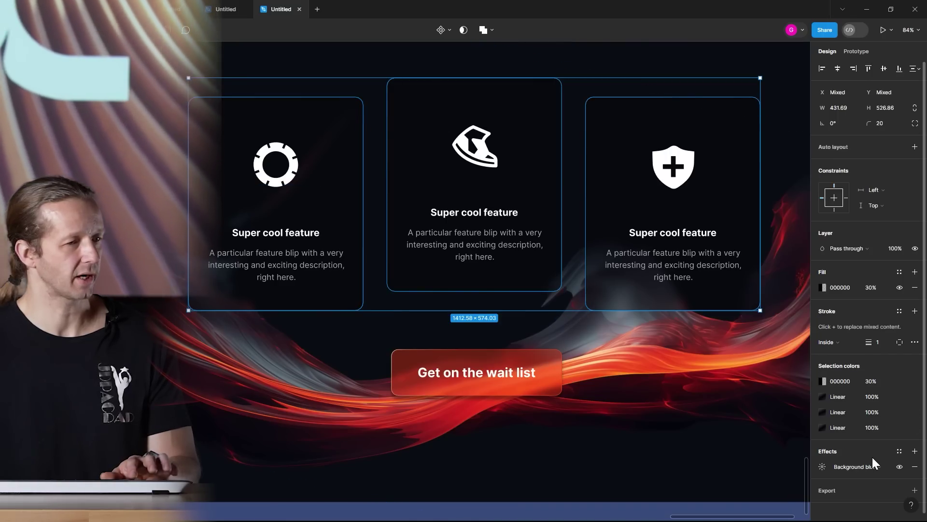
click(899, 281)
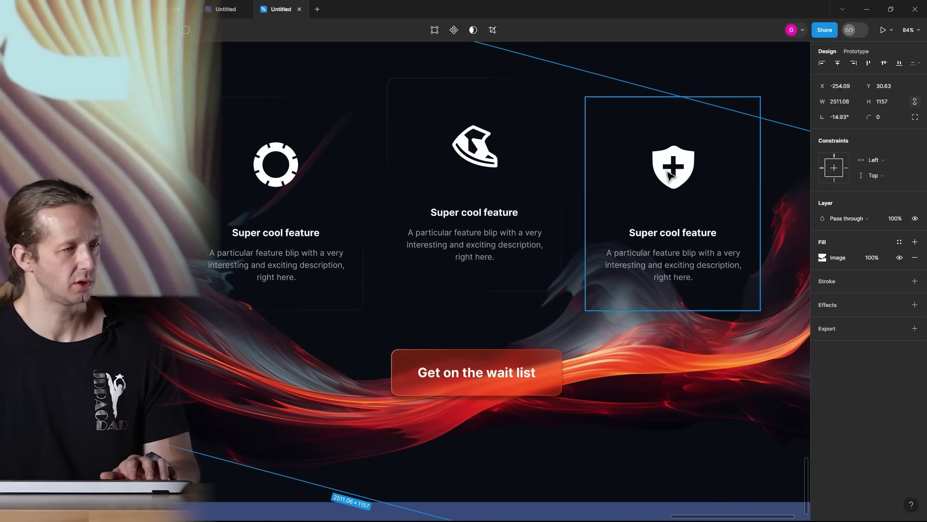
click(704, 189)
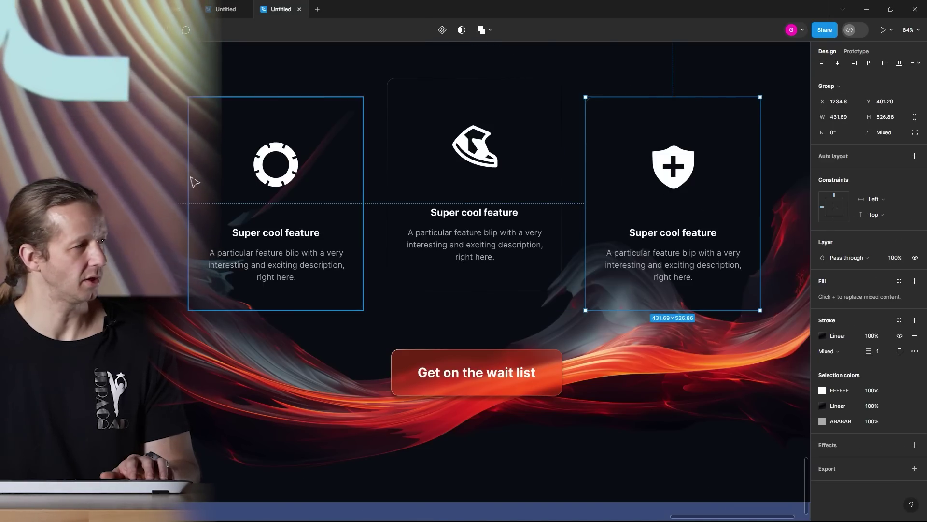
Step: Replace the three cards' mixed strokes with one shared gradient stroke
shift+click(475, 183)
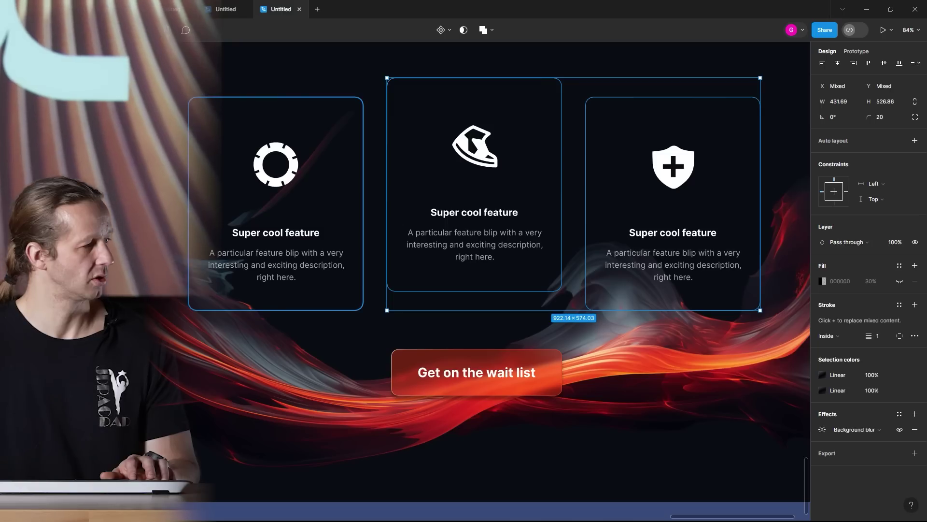
shift+click(256, 290)
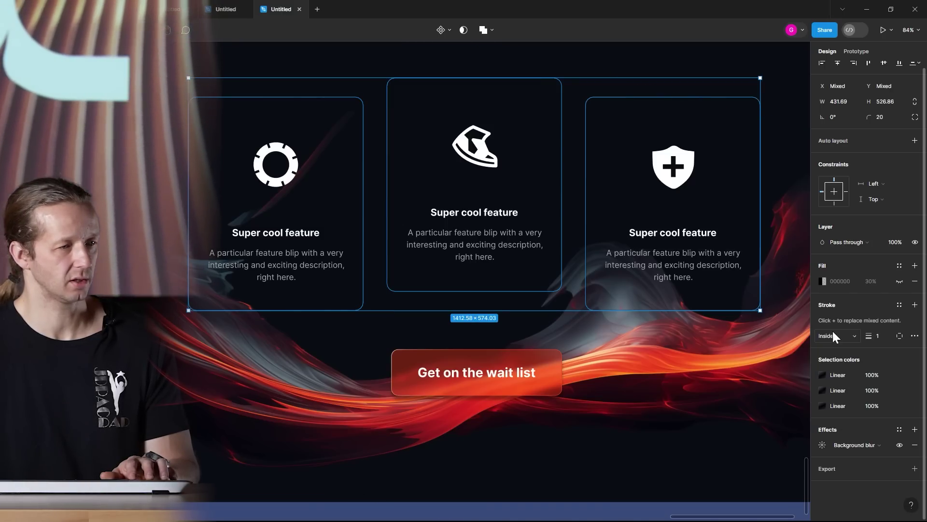
click(914, 304)
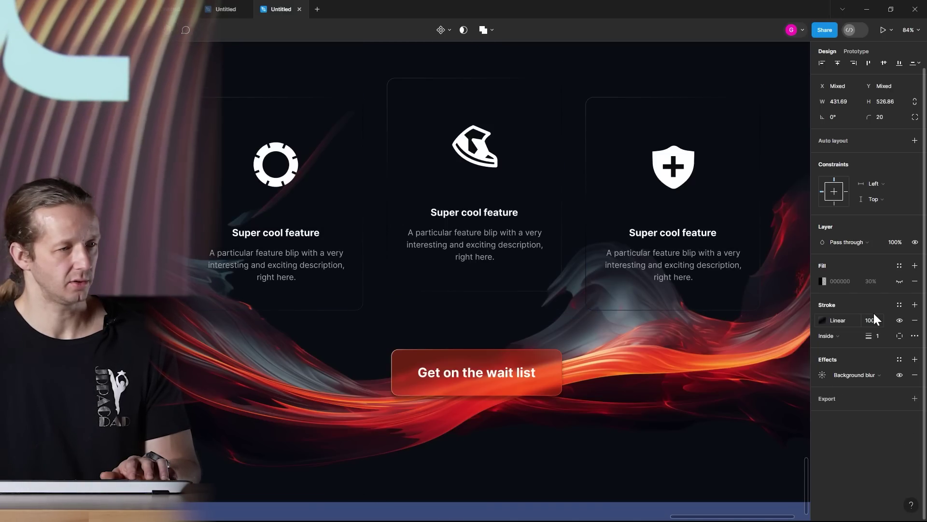
click(824, 321)
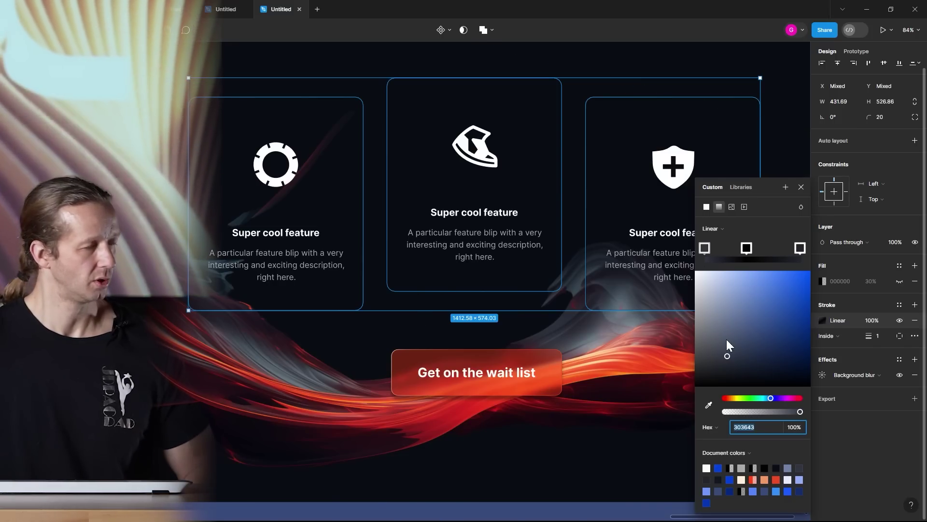
Step: Set the gradient's end stop to a pale grey-blue
click(799, 248)
mouse_move(723, 333)
mouse_down()
mouse_move(690, 257)
mouse_move(706, 285)
mouse_up()
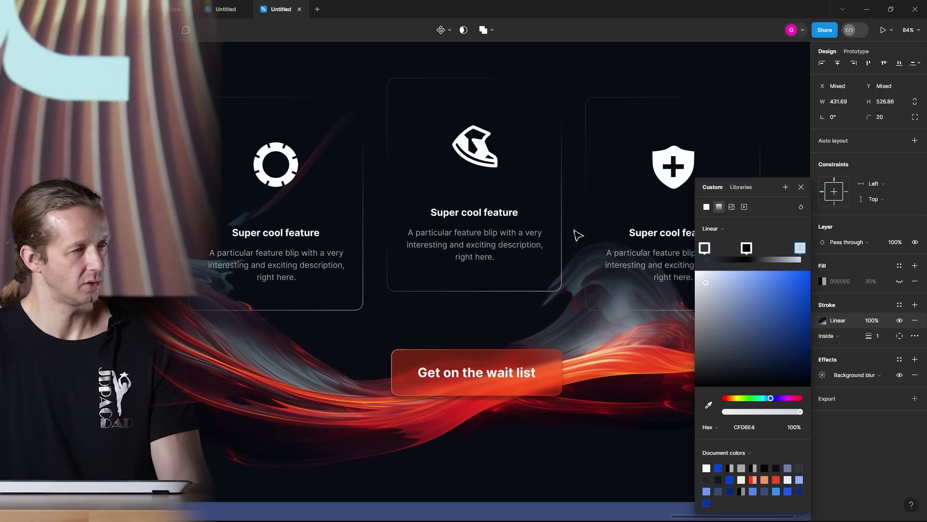
scroll(551, 265, down, 3)
scroll(531, 289, right, 2)
scroll(485, 344, right, 2)
scroll(485, 344, down, 1)
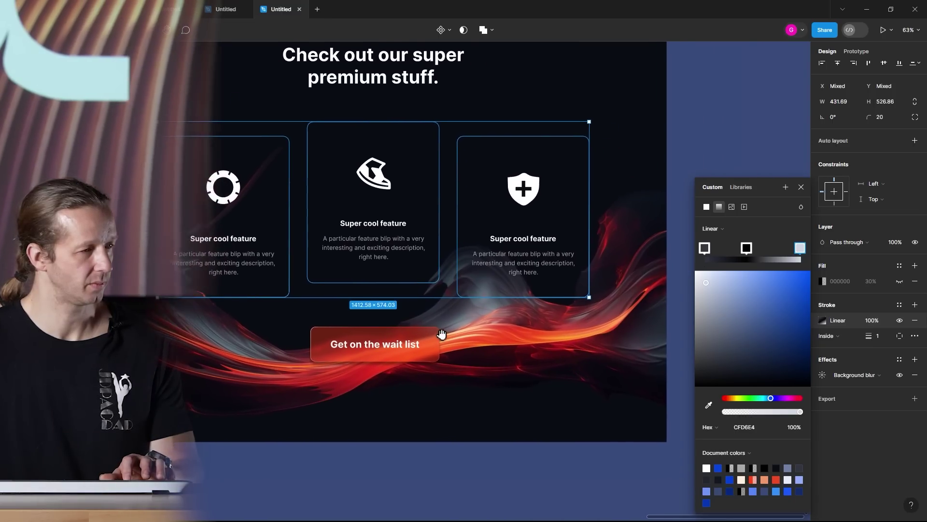
drag(722, 296, 758, 368)
Step: Make the middle stop 141C2D at 0% opacity and set the first stop to 323947
click(746, 248)
click(735, 335)
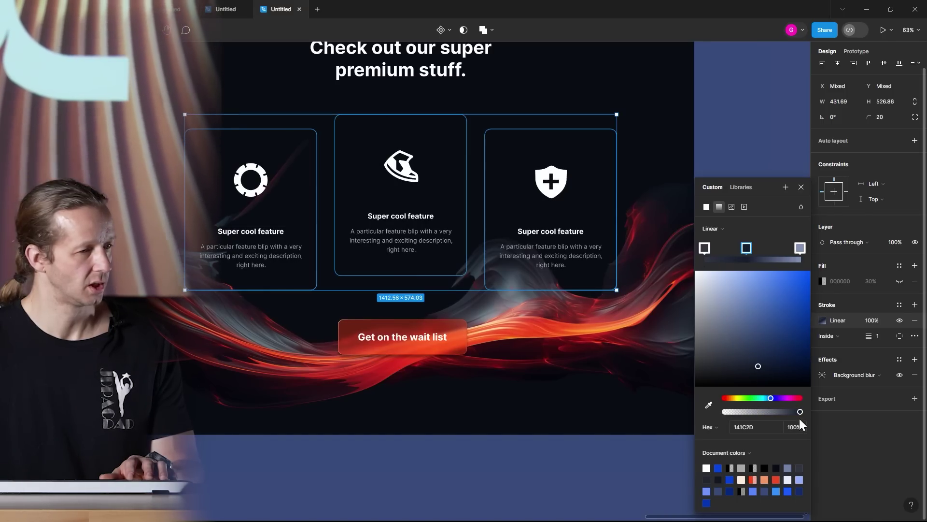
drag(800, 412, 671, 429)
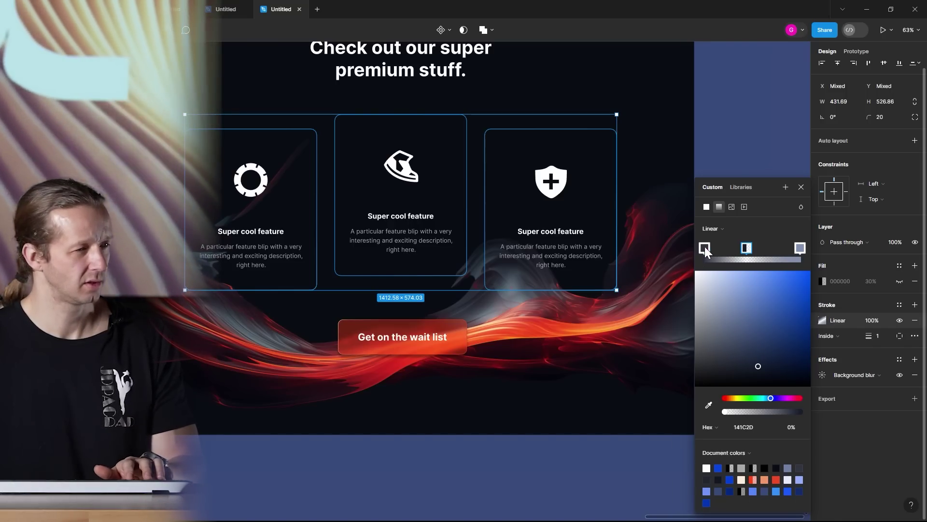
drag(735, 331, 729, 357)
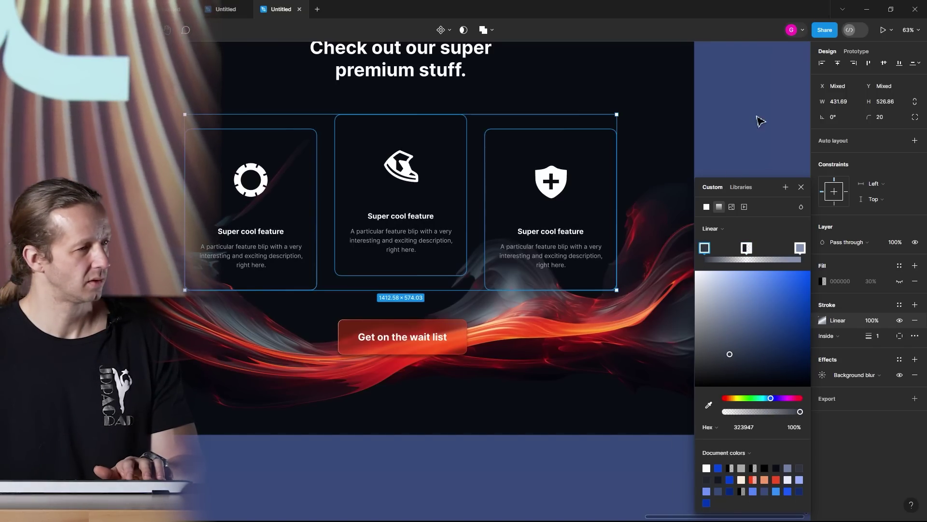
Step: Select the ring, middle and shield icons across the three feature cards
click(757, 117)
scroll(741, 251, down, 3)
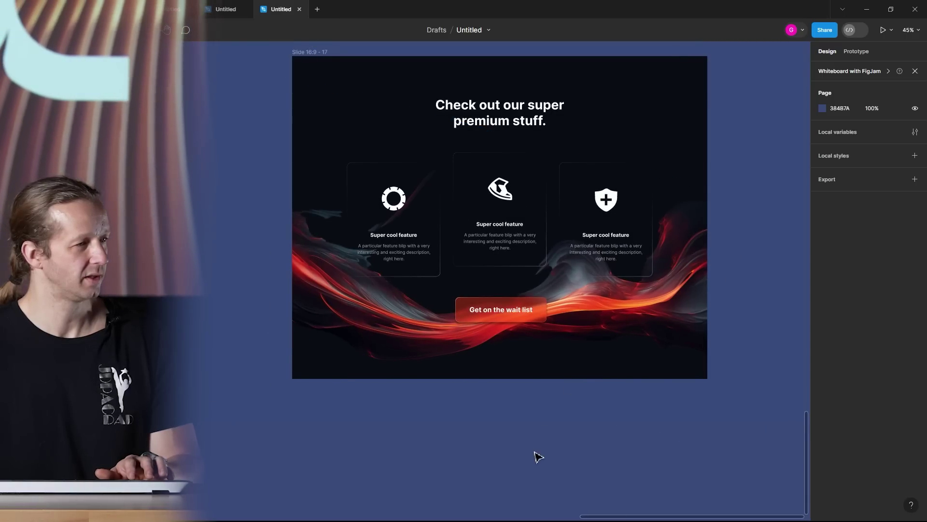
scroll(538, 439, down, 1)
scroll(515, 408, up, 3)
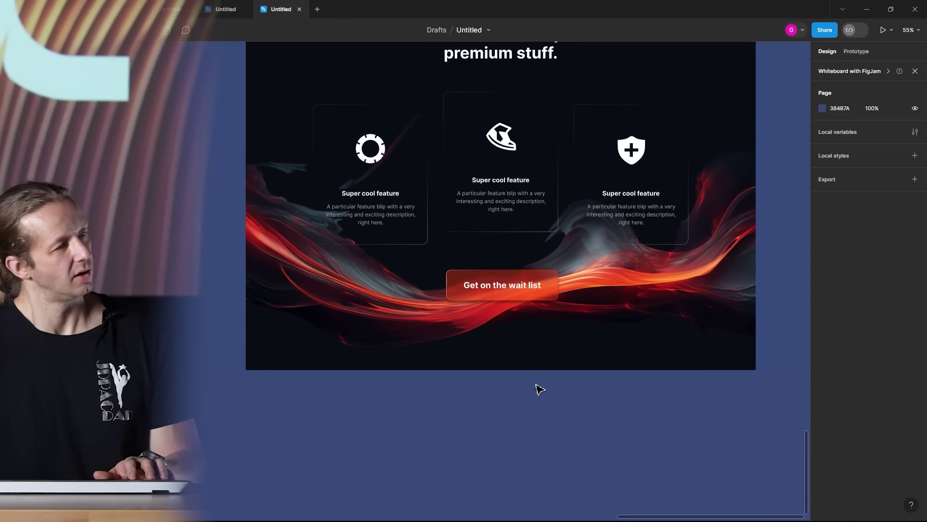
scroll(538, 387, up, 4)
scroll(497, 265, up, 2)
click(341, 249)
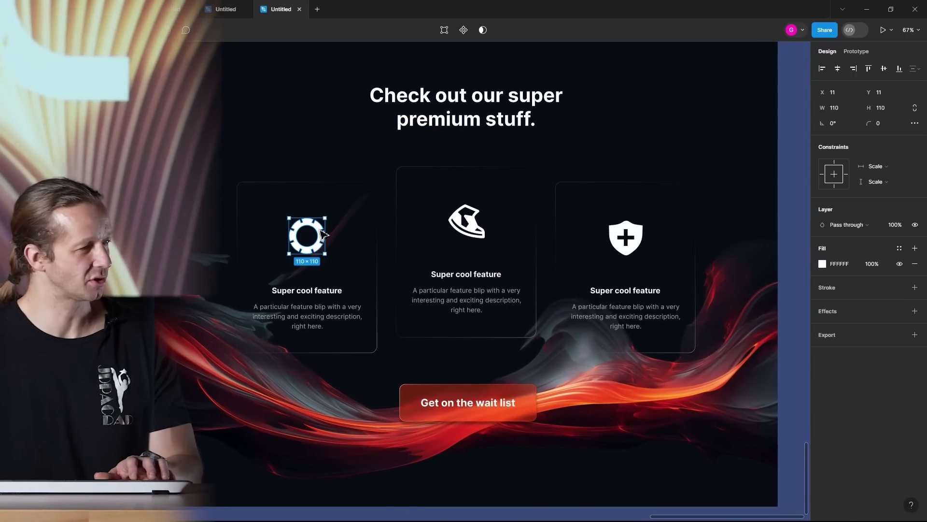
shift+click(471, 219)
shift+click(626, 237)
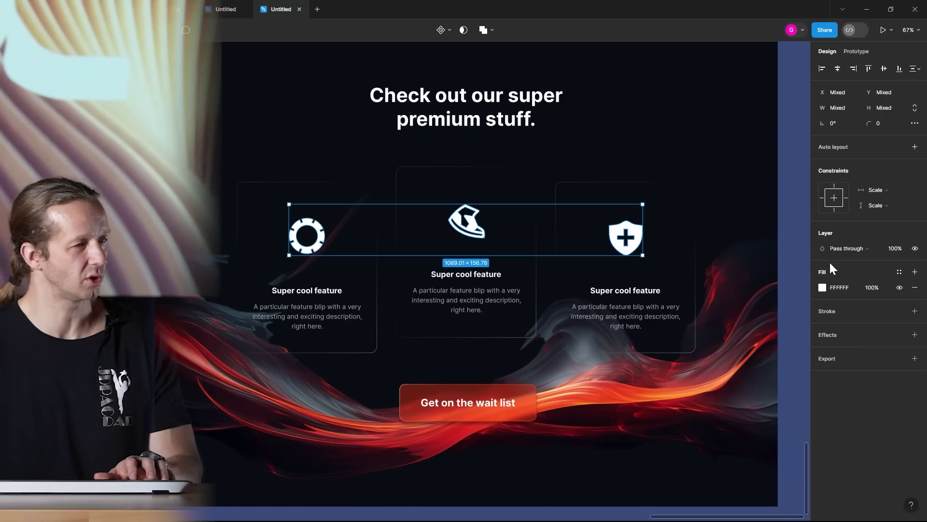
Step: Fill the icons with red CF362C sampled from the background swirl, then fit the slide in view
click(823, 288)
click(709, 405)
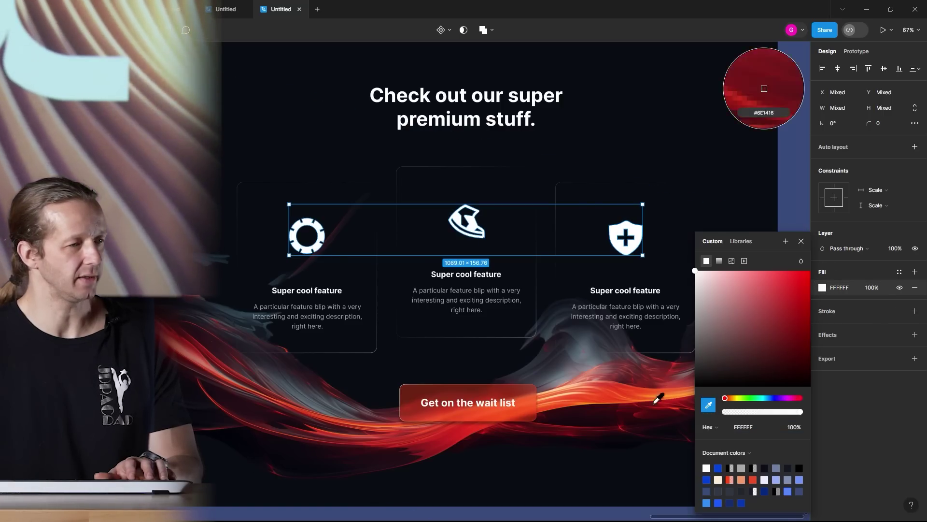
click(614, 386)
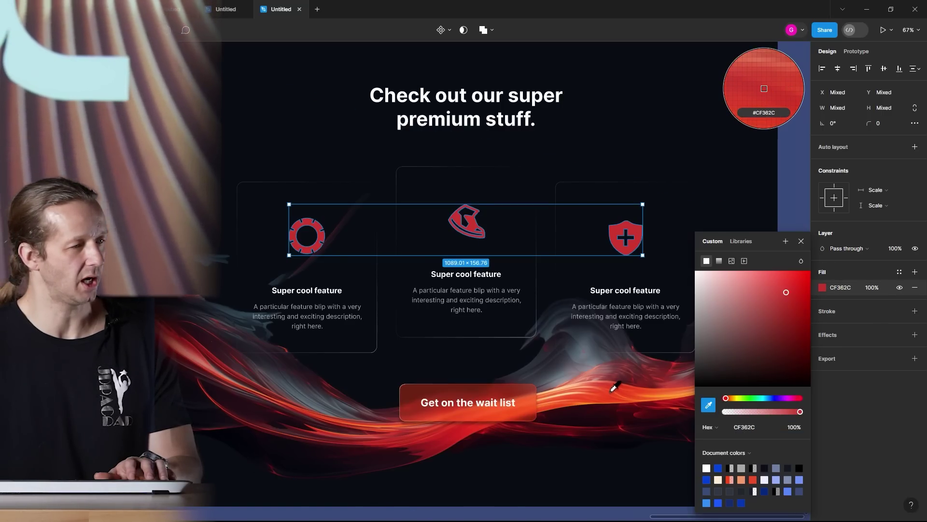
click(797, 195)
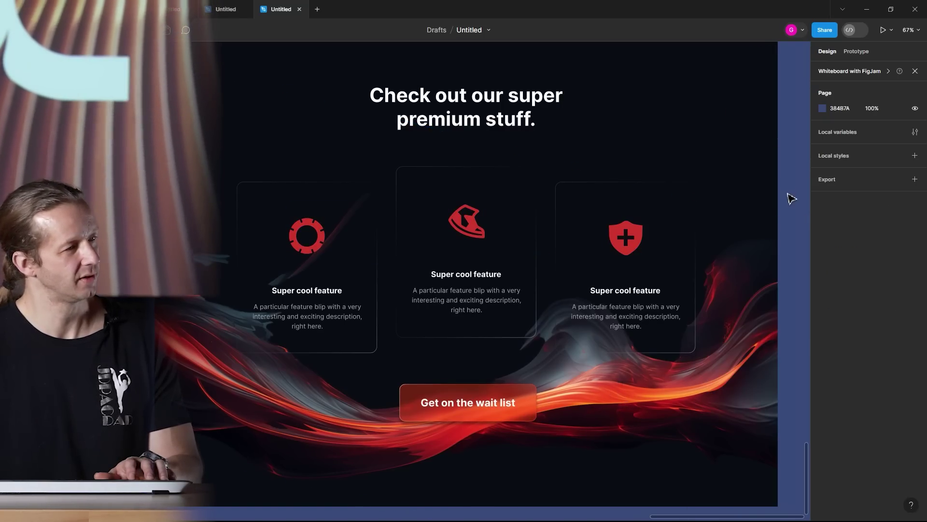
key(shift+1)
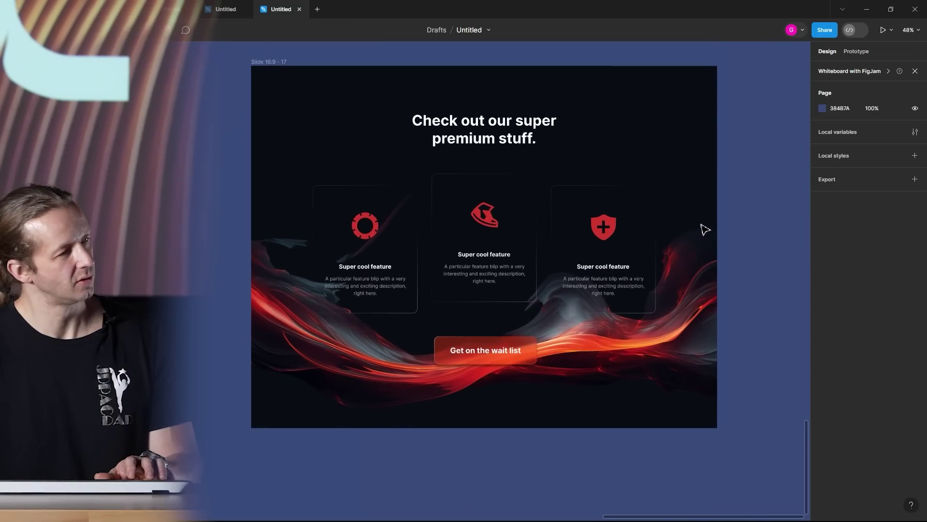